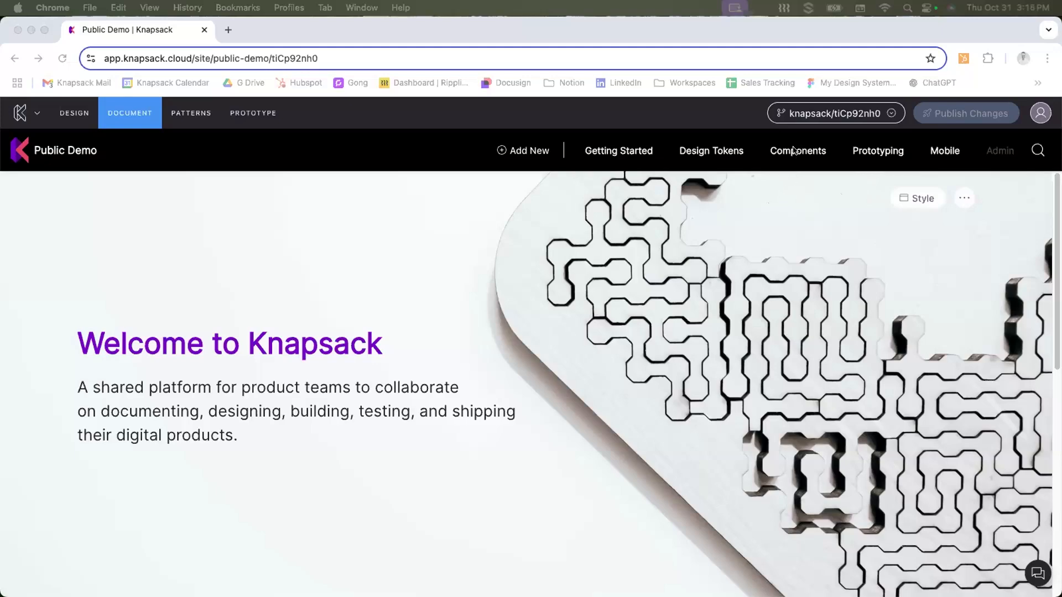
Open the Components Overview page and inspect the status options for the Author pattern's Web Components in the Component Status table.
{"action": "left_click", "coordinate": [775, 152]}
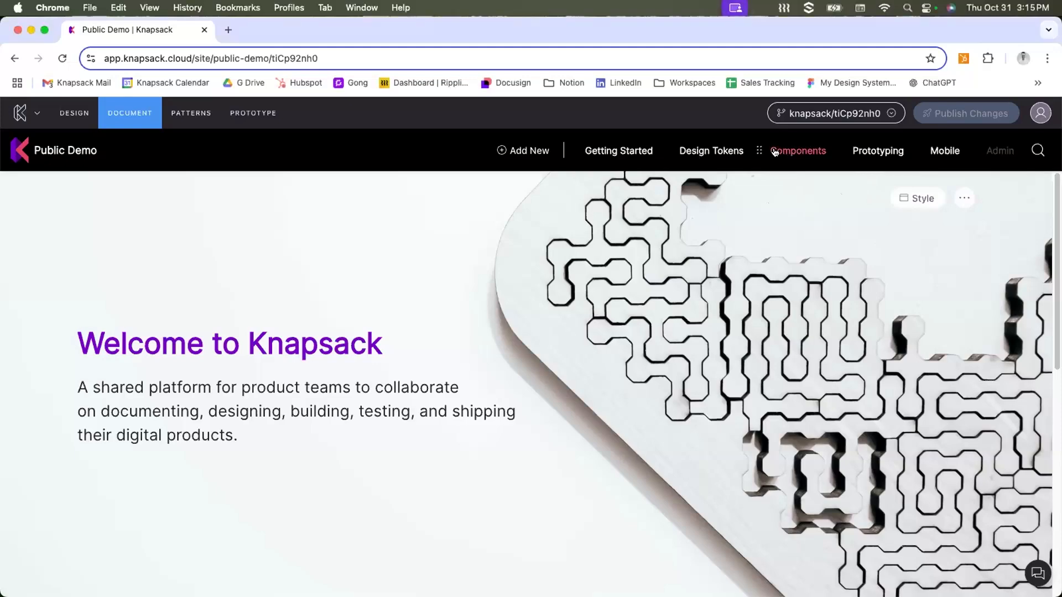
{"action": "left_click", "coordinate": [774, 152]}
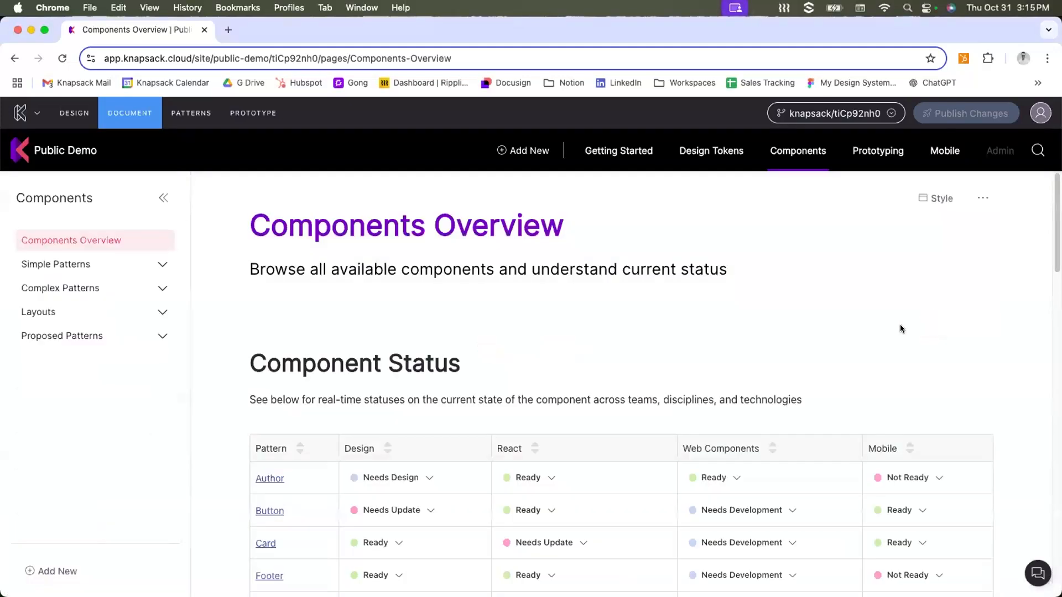
{"action": "scroll", "coordinate": [900, 324], "scroll_direction": "down", "scroll_amount": 2}
{"action": "scroll", "coordinate": [901, 324], "scroll_direction": "up", "scroll_amount": 2}
{"action": "scroll", "coordinate": [897, 330], "scroll_direction": "down", "scroll_amount": 3}
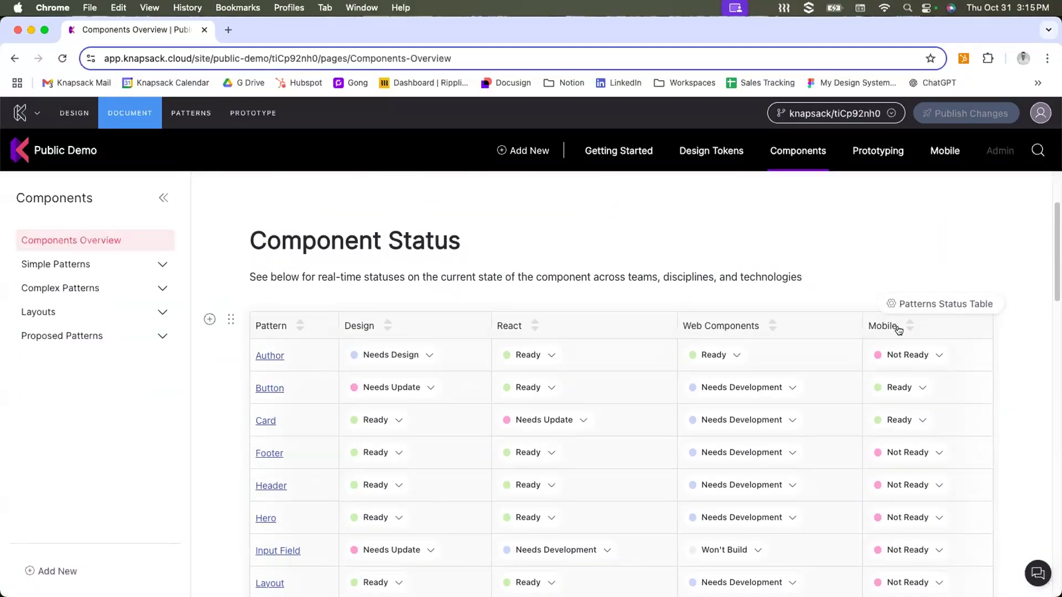
{"action": "left_click", "coordinate": [736, 355]}
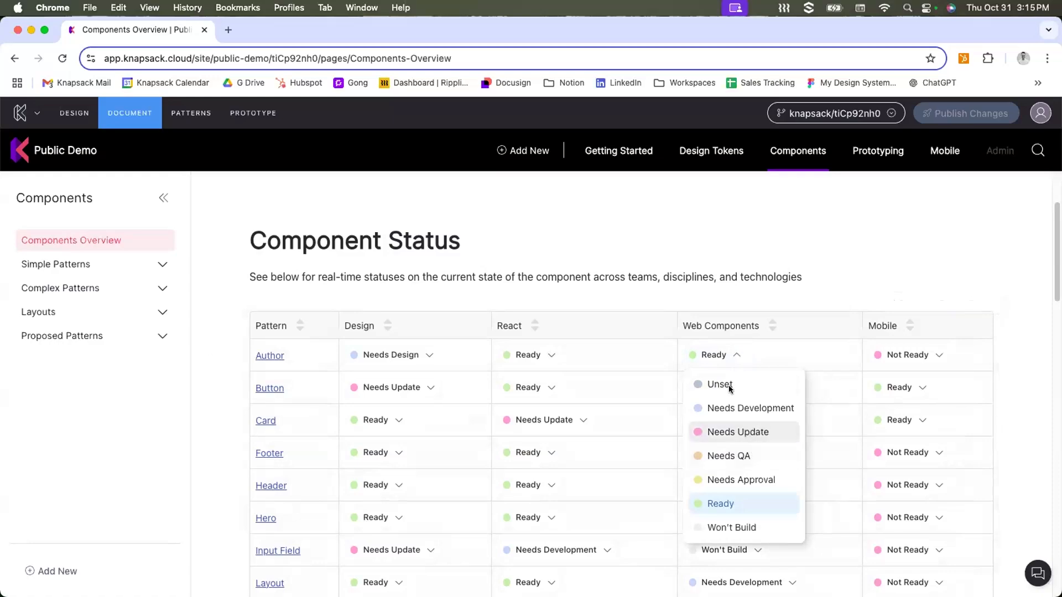
{"action": "left_click", "coordinate": [941, 271]}
Open the Button component's page from the Available Components grid.
{"action": "scroll", "coordinate": [937, 266], "scroll_direction": "down", "scroll_amount": 1}
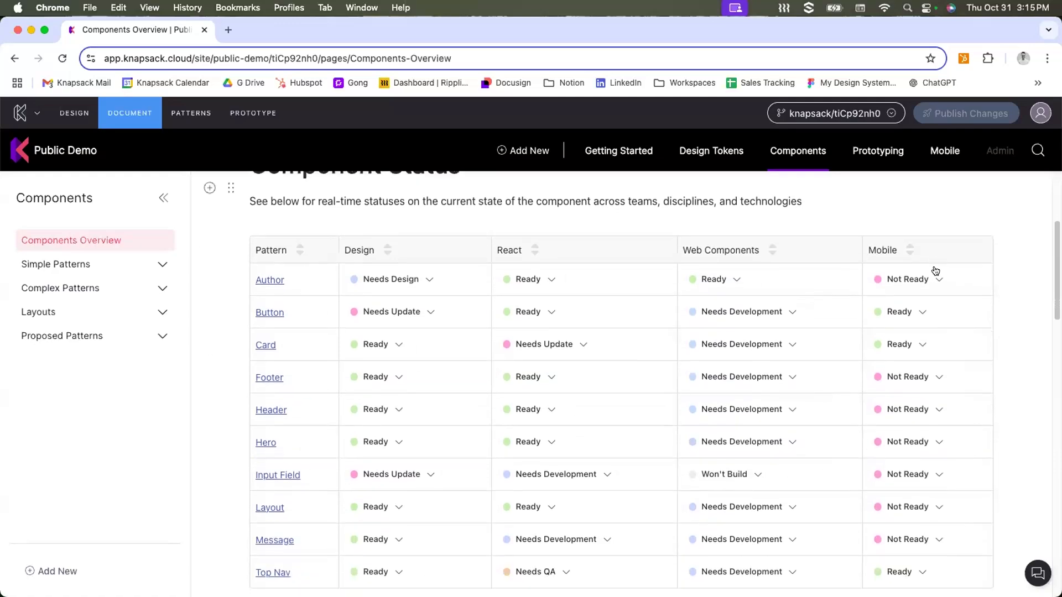
{"action": "scroll", "coordinate": [934, 268], "scroll_direction": "down", "scroll_amount": 2}
{"action": "scroll", "coordinate": [935, 270], "scroll_direction": "down", "scroll_amount": 3}
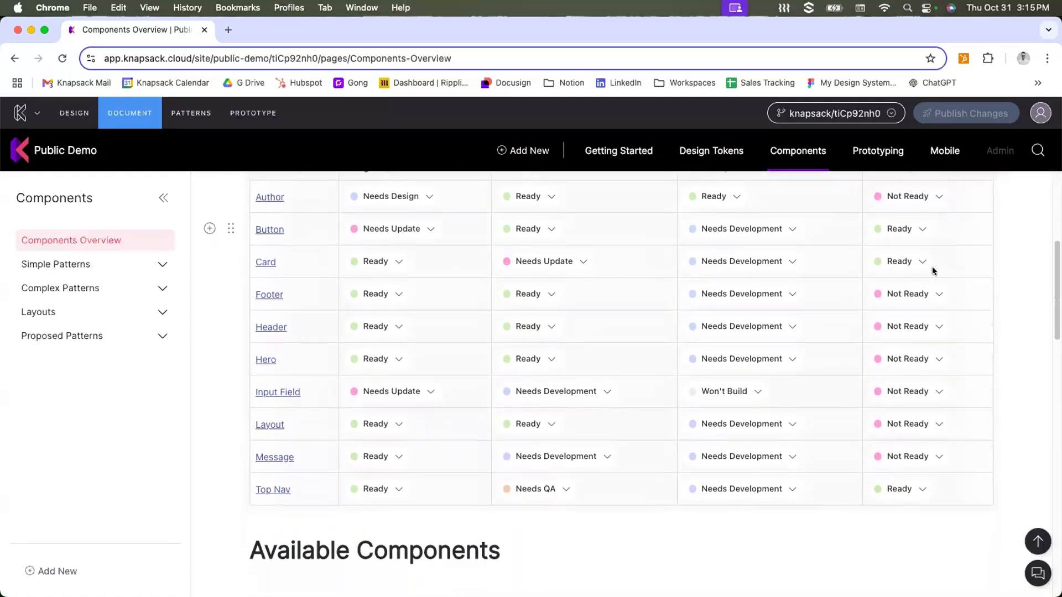
{"action": "scroll", "coordinate": [933, 271], "scroll_direction": "down", "scroll_amount": 2}
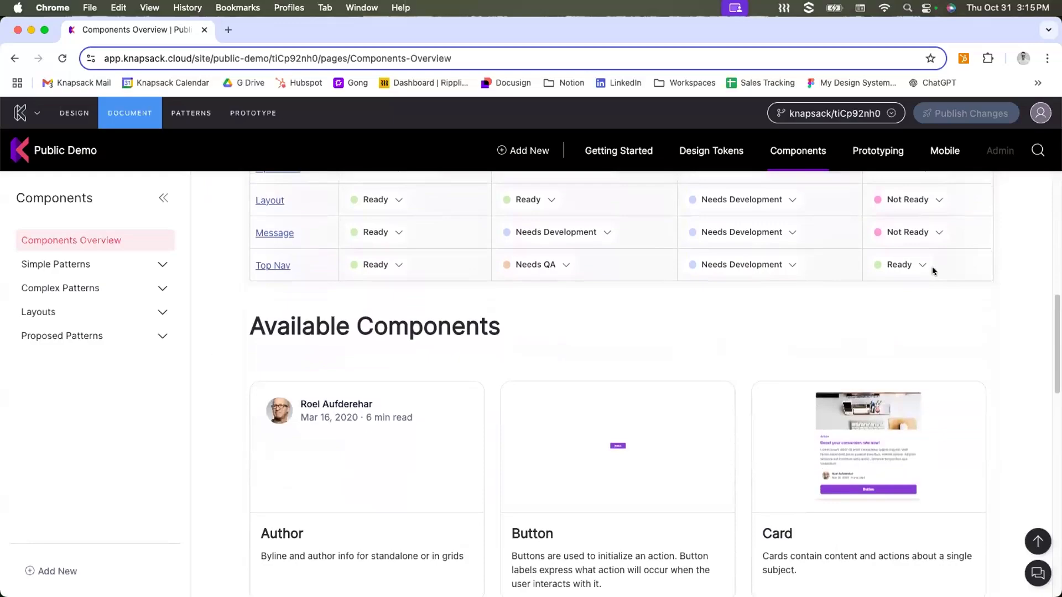
{"action": "scroll", "coordinate": [933, 271], "scroll_direction": "down", "scroll_amount": 1}
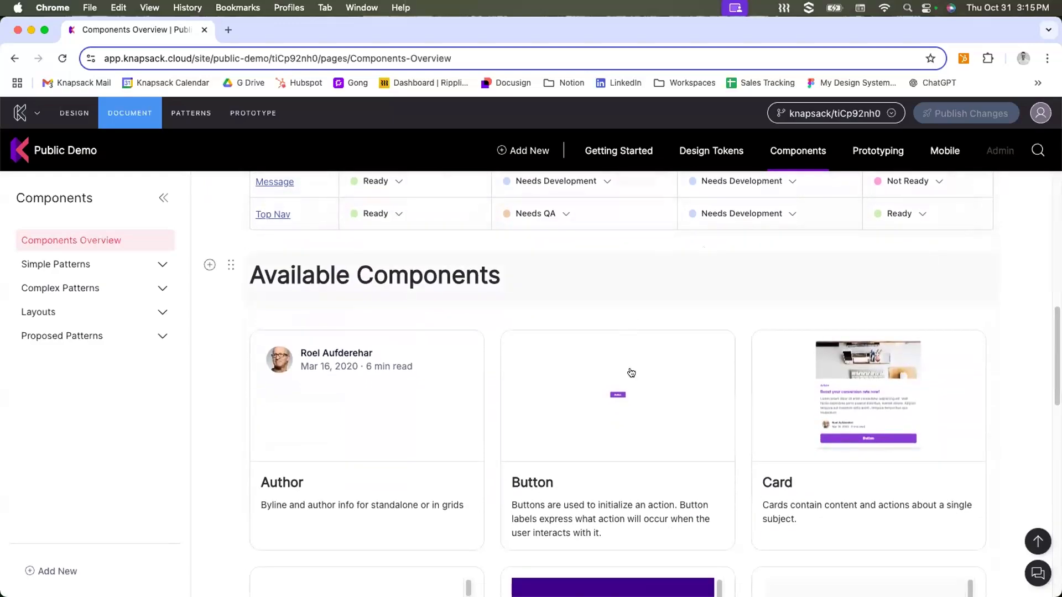
{"action": "scroll", "coordinate": [661, 417], "scroll_direction": "down", "scroll_amount": 3}
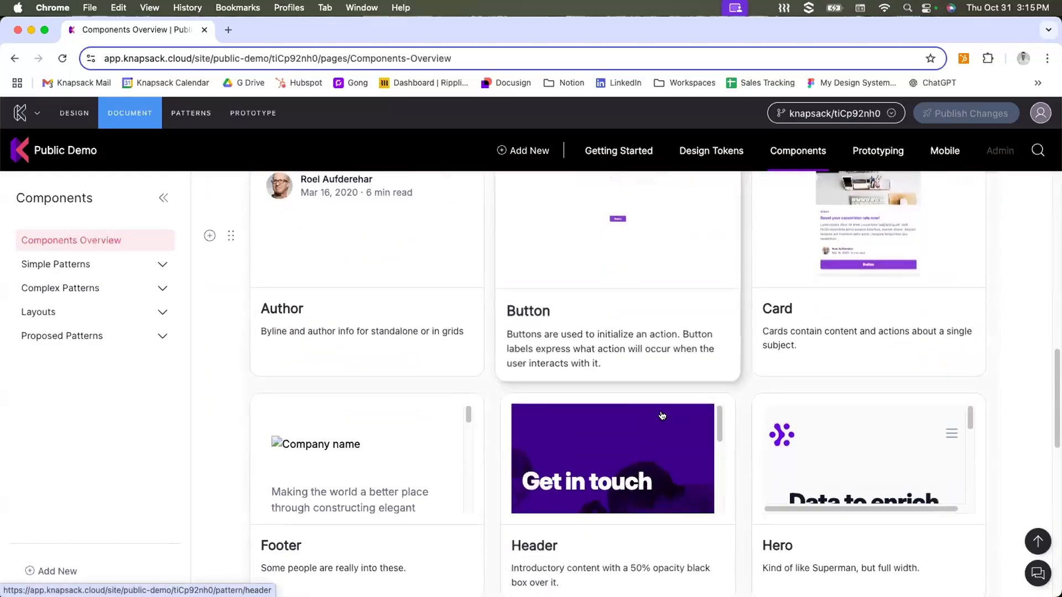
{"action": "scroll", "coordinate": [661, 416], "scroll_direction": "up", "scroll_amount": 1}
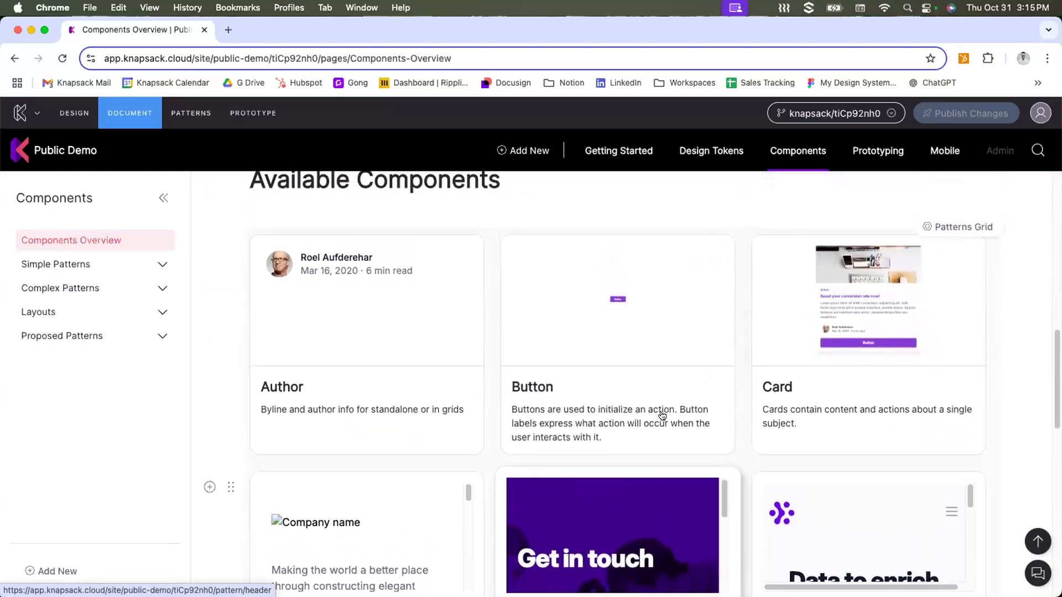
{"action": "left_click", "coordinate": [658, 344]}
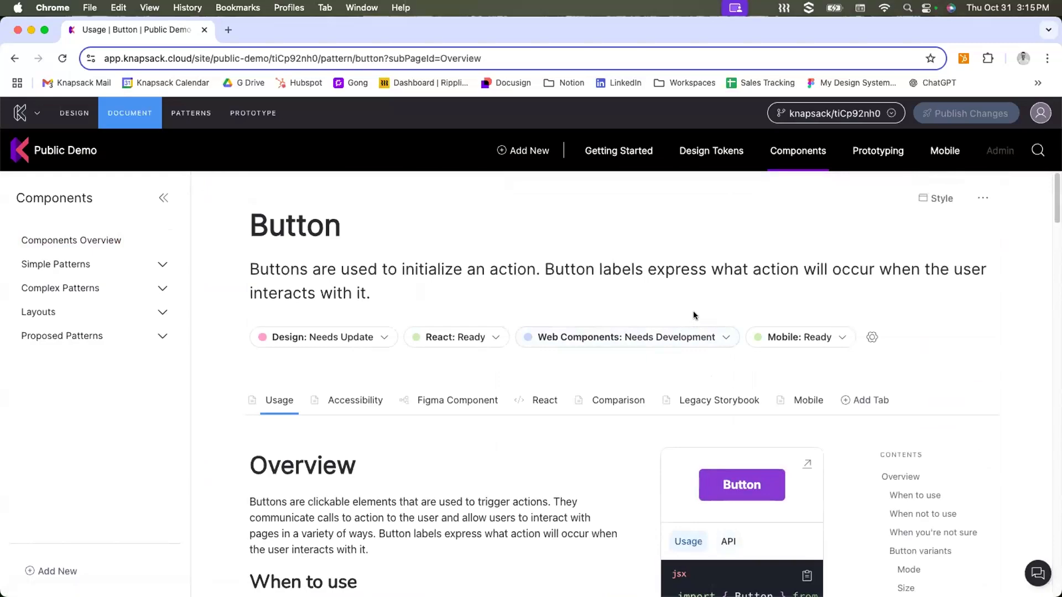
Examine the block types that can be added after the Button page's Overview text, from basic blocks through embeds, without adding one.
{"action": "scroll", "coordinate": [694, 315], "scroll_direction": "down", "scroll_amount": 3}
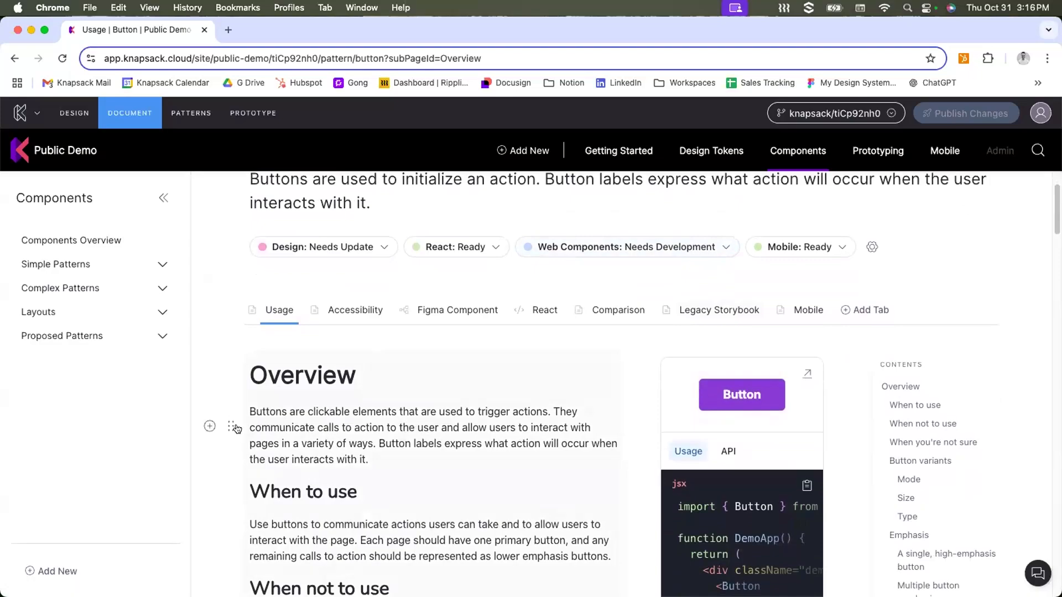
{"action": "mouse_move", "coordinate": [230, 421]}
{"action": "left_mouse_down"}
{"action": "mouse_move", "coordinate": [621, 428]}
{"action": "mouse_move", "coordinate": [232, 425]}
{"action": "left_mouse_up"}
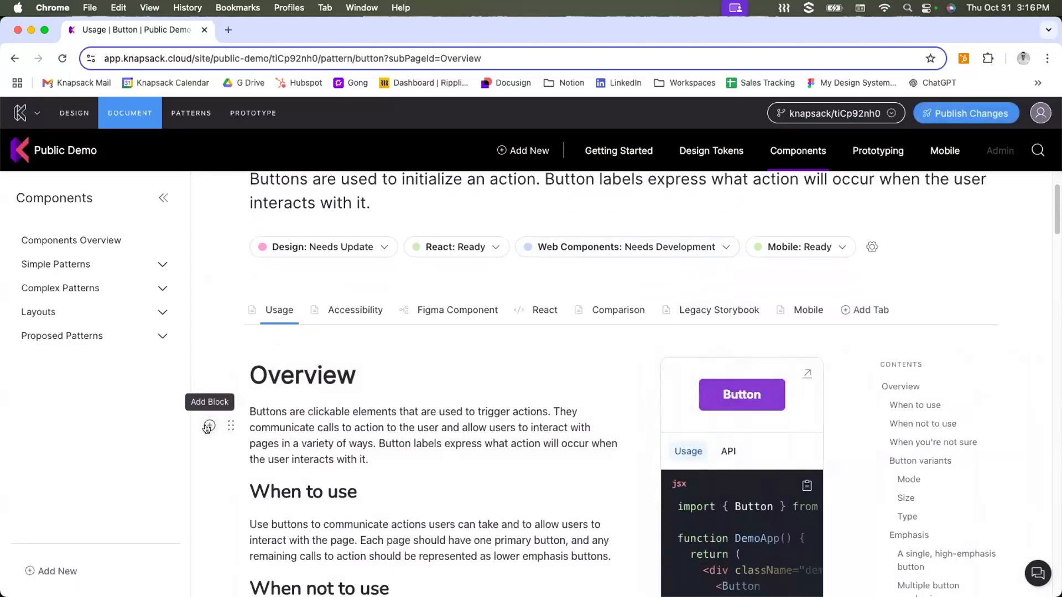
{"action": "left_click", "coordinate": [209, 426]}
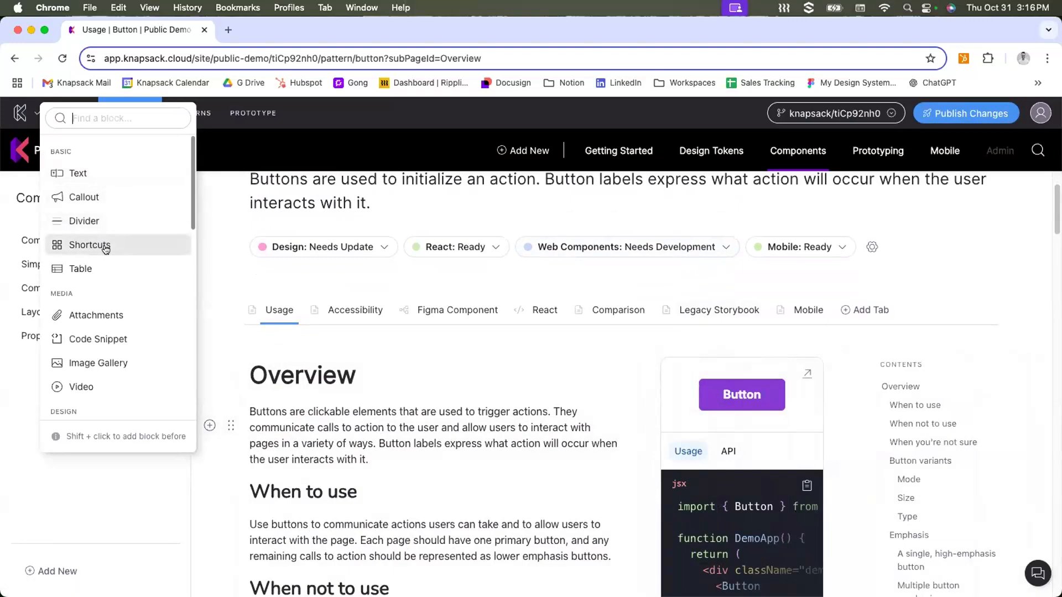
{"action": "scroll", "coordinate": [90, 245], "scroll_direction": "down", "scroll_amount": 2}
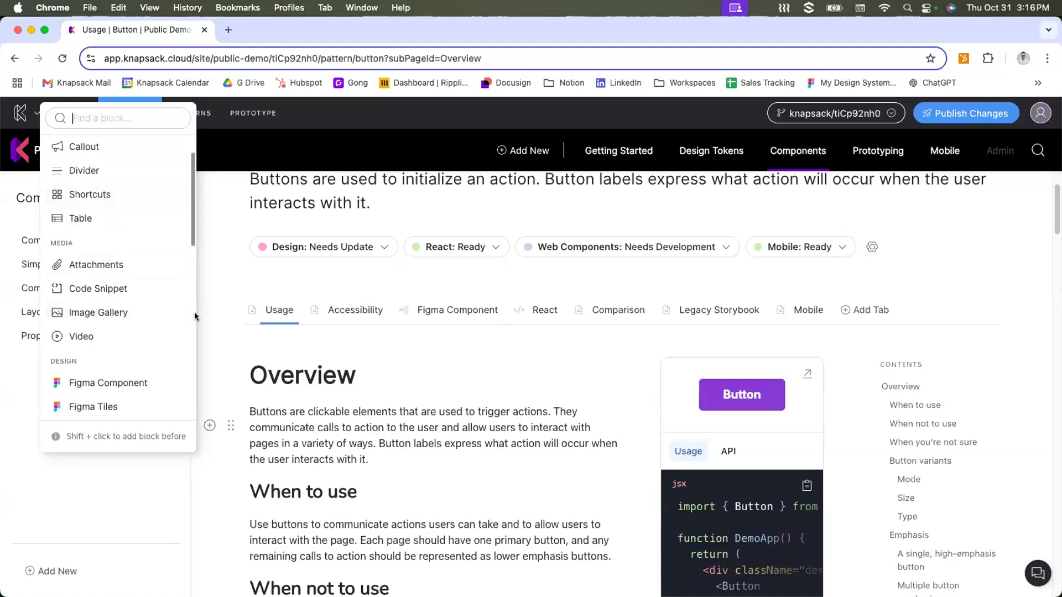
{"action": "scroll", "coordinate": [139, 310], "scroll_direction": "down", "scroll_amount": 4}
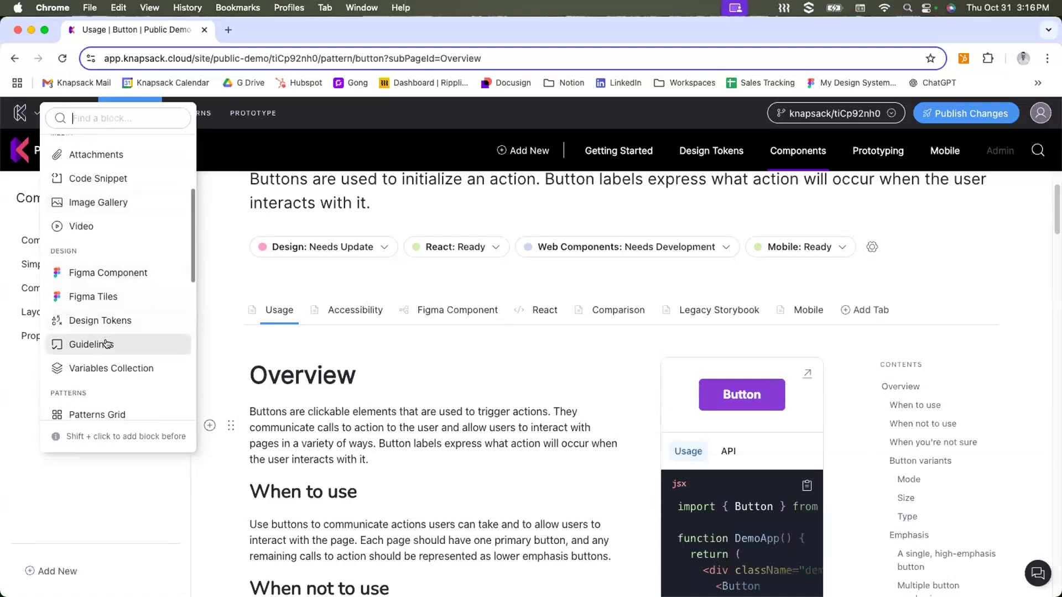
{"action": "scroll", "coordinate": [108, 332], "scroll_direction": "down", "scroll_amount": 3}
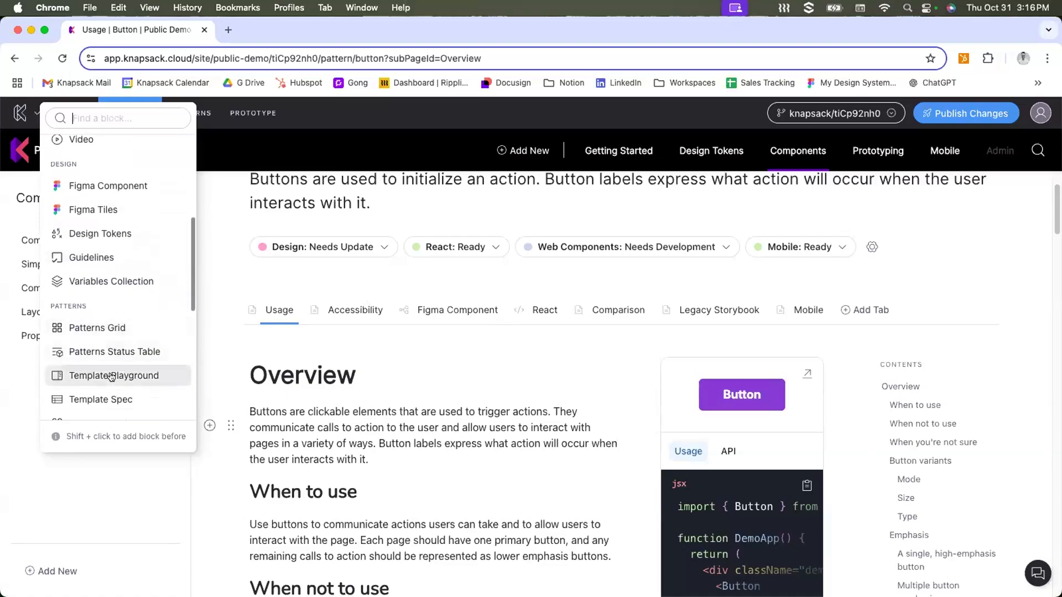
{"action": "scroll", "coordinate": [111, 376], "scroll_direction": "down", "scroll_amount": 5}
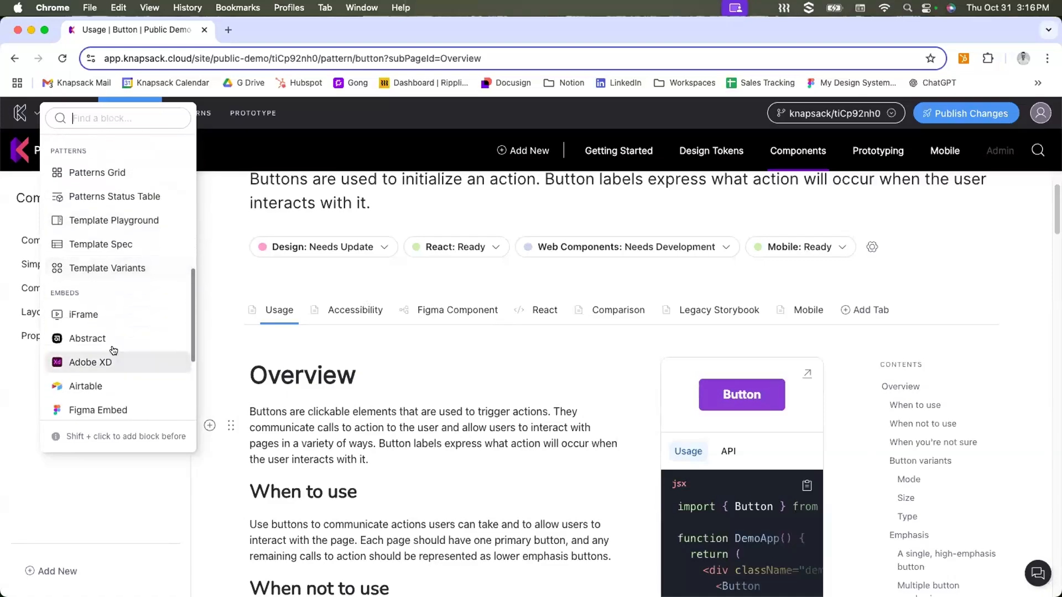
{"action": "scroll", "coordinate": [113, 350], "scroll_direction": "down", "scroll_amount": 1}
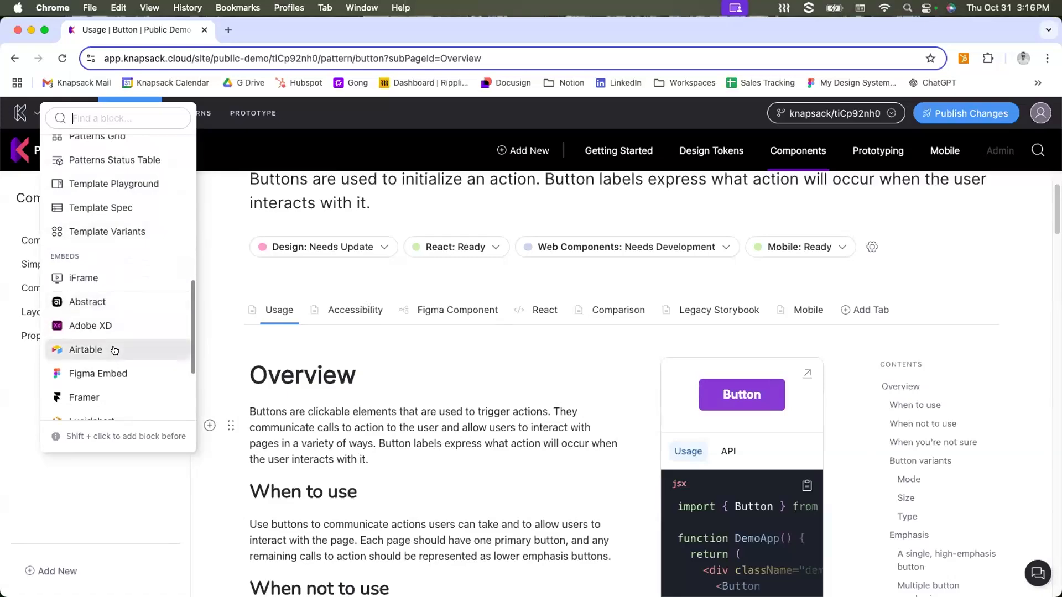
{"action": "scroll", "coordinate": [114, 350], "scroll_direction": "down", "scroll_amount": 4}
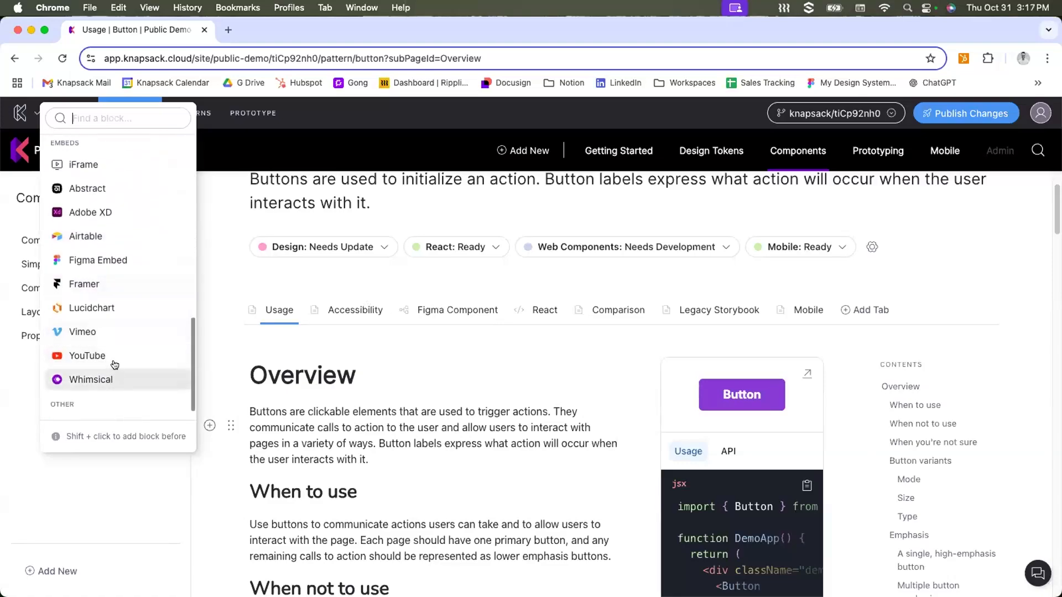
{"action": "scroll", "coordinate": [115, 352], "scroll_direction": "down", "scroll_amount": 1}
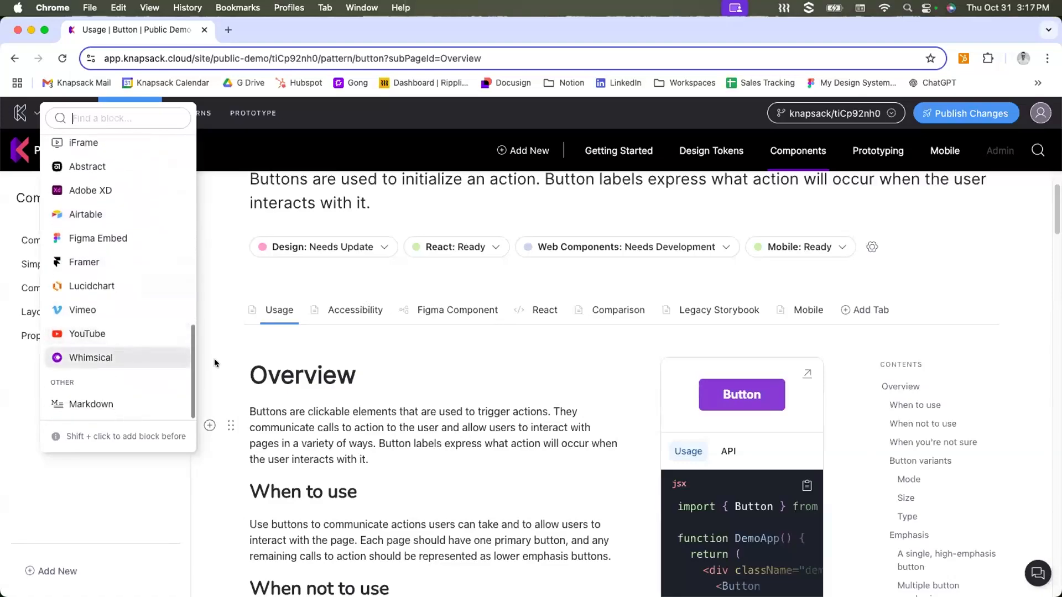
{"action": "left_click", "coordinate": [485, 362]}
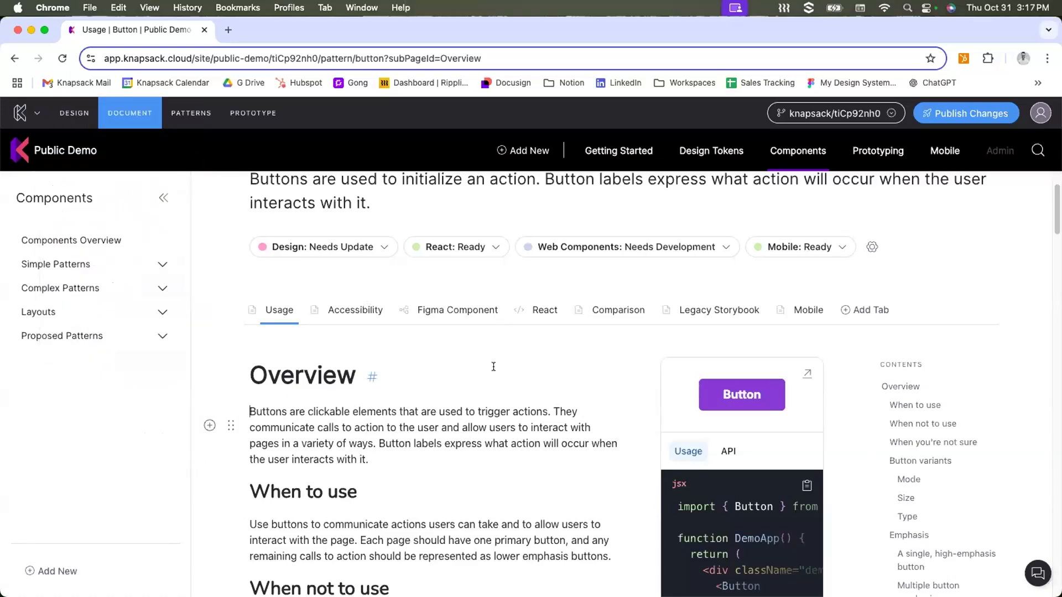
Insert the sample text "xzvzxcvzxcv" inside the word "calls" in the Overview paragraph and "zxcvxc" inside the Overview heading.
{"action": "scroll", "coordinate": [487, 362], "scroll_direction": "down", "scroll_amount": 5}
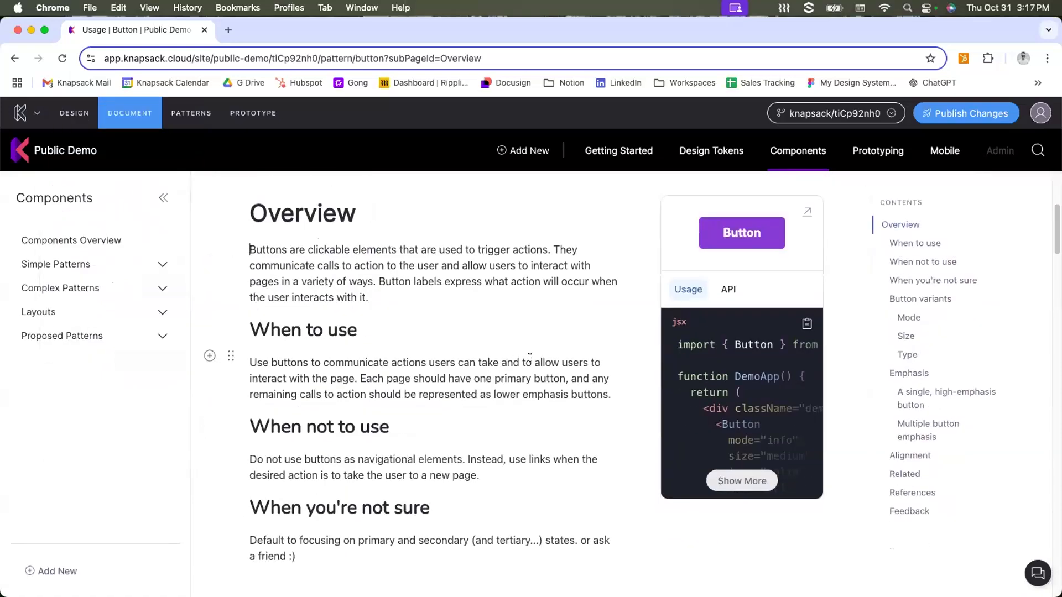
{"action": "scroll", "coordinate": [529, 358], "scroll_direction": "down", "scroll_amount": 1}
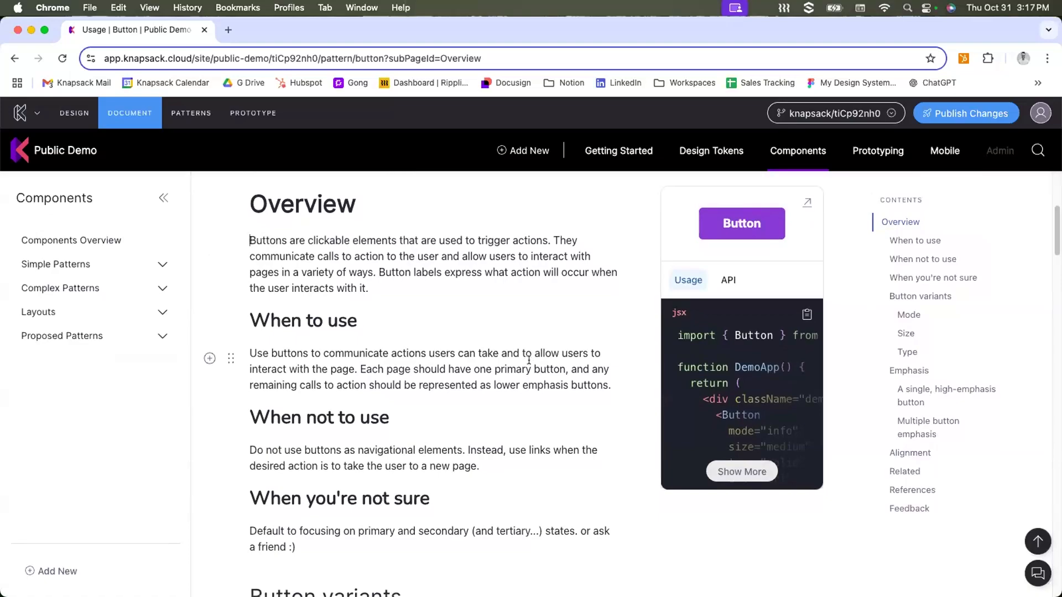
{"action": "scroll", "coordinate": [529, 362], "scroll_direction": "down", "scroll_amount": 9}
{"action": "scroll", "coordinate": [465, 263], "scroll_direction": "up", "scroll_amount": 9}
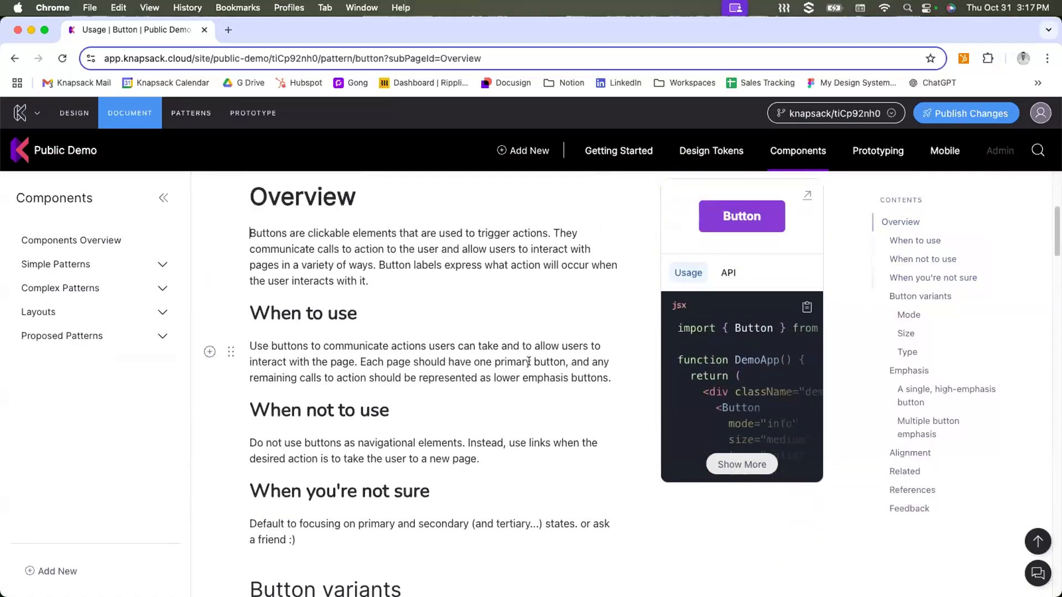
{"action": "left_click", "coordinate": [332, 247]}
{"action": "type", "text": "xzvzxcvzxcv"}
{"action": "left_click", "coordinate": [296, 198]}
{"action": "type", "text": "zxcvxc"}
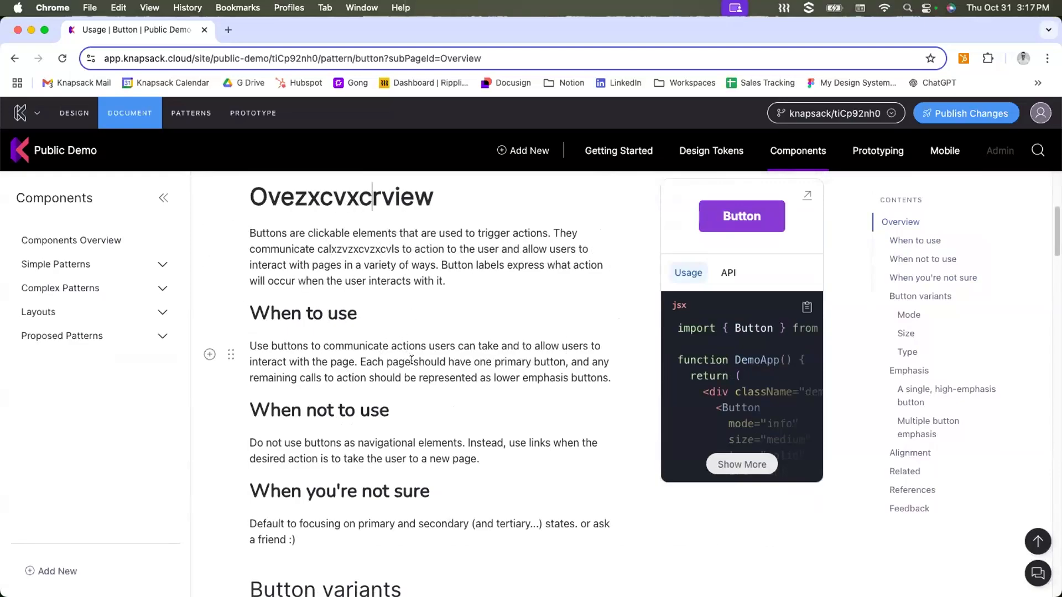
Set the Prop of the first Template Variants block under the Type section to icon.
{"action": "scroll", "coordinate": [412, 361], "scroll_direction": "down", "scroll_amount": 6}
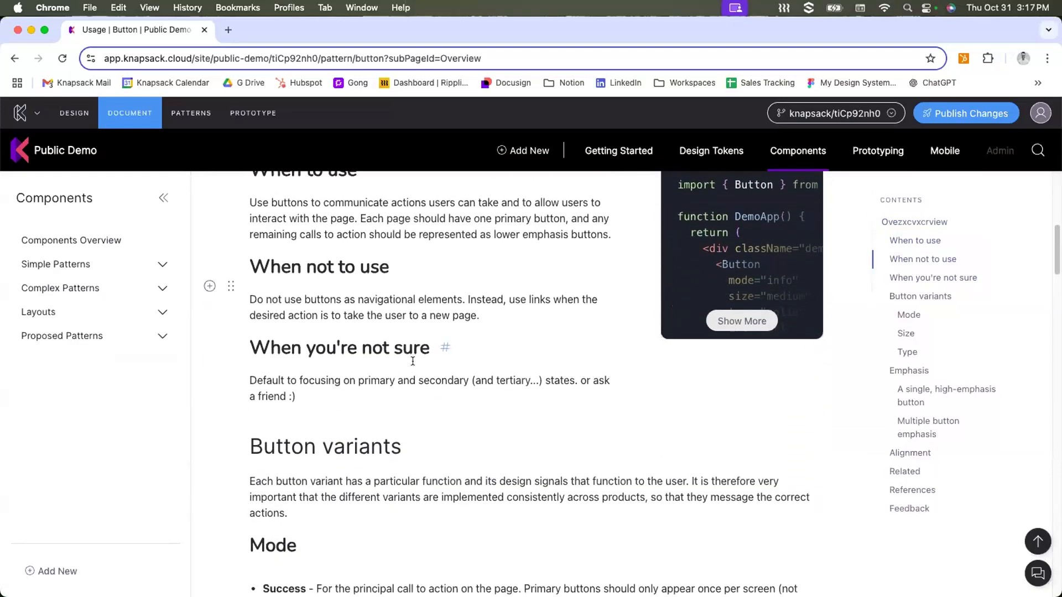
{"action": "scroll", "coordinate": [412, 363], "scroll_direction": "down", "scroll_amount": 2}
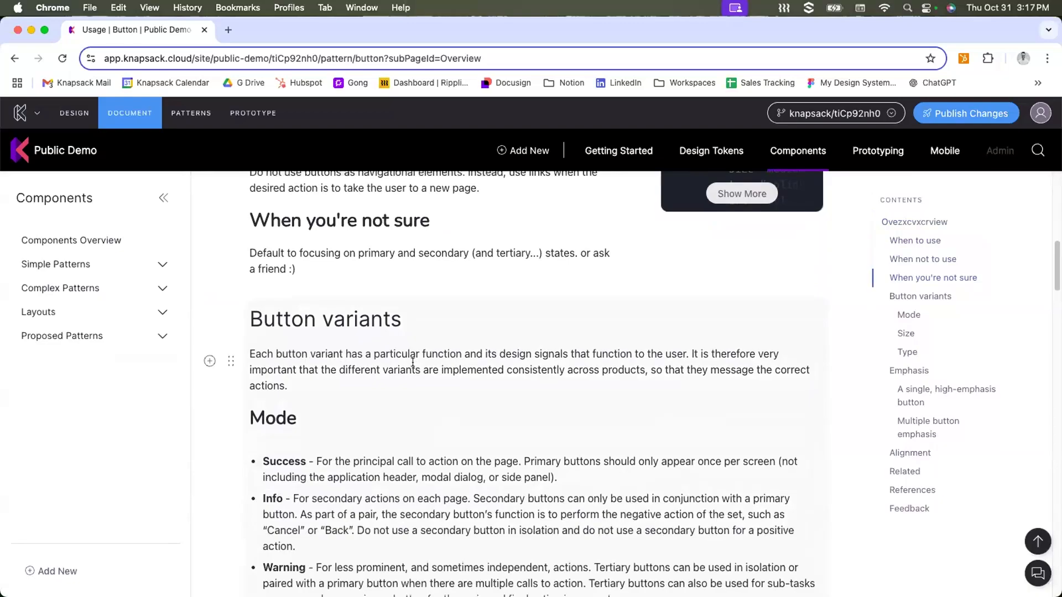
{"action": "scroll", "coordinate": [413, 363], "scroll_direction": "down", "scroll_amount": 6}
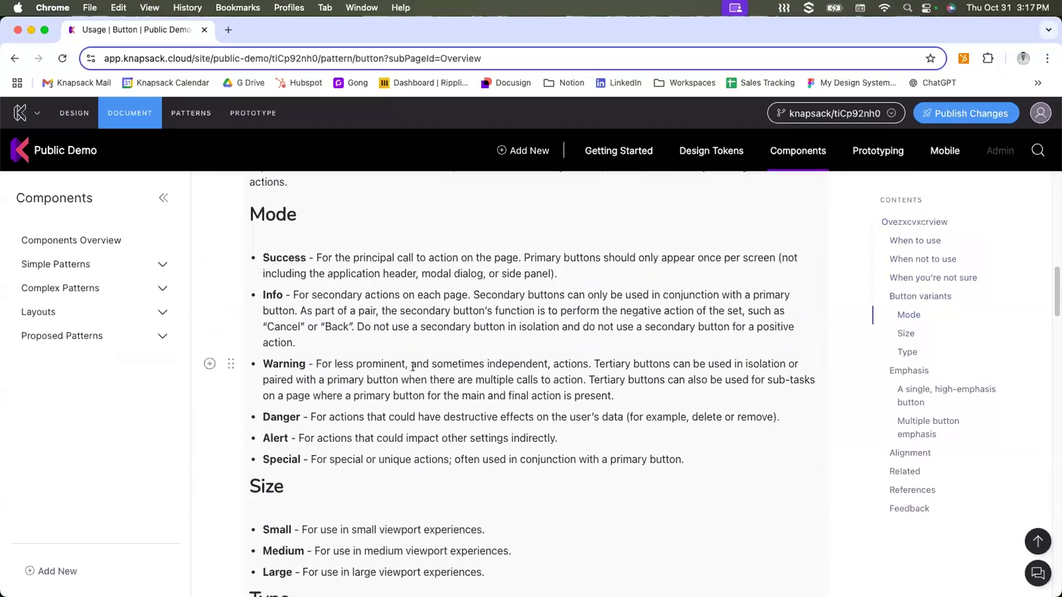
{"action": "scroll", "coordinate": [412, 366], "scroll_direction": "down", "scroll_amount": 10}
{"action": "scroll", "coordinate": [412, 371], "scroll_direction": "down", "scroll_amount": 2}
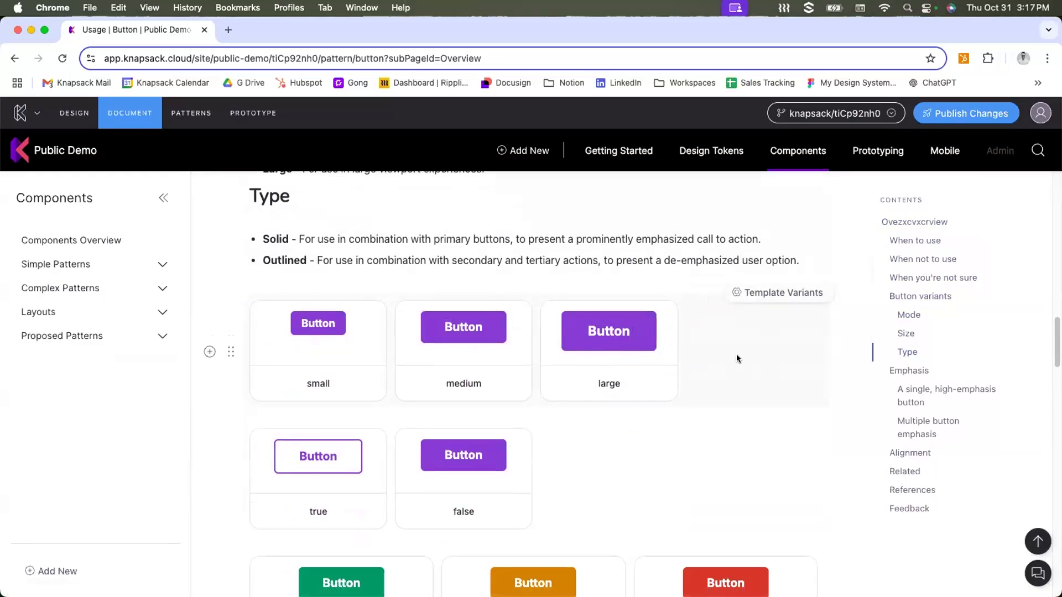
{"action": "scroll", "coordinate": [735, 358], "scroll_direction": "down", "scroll_amount": 1}
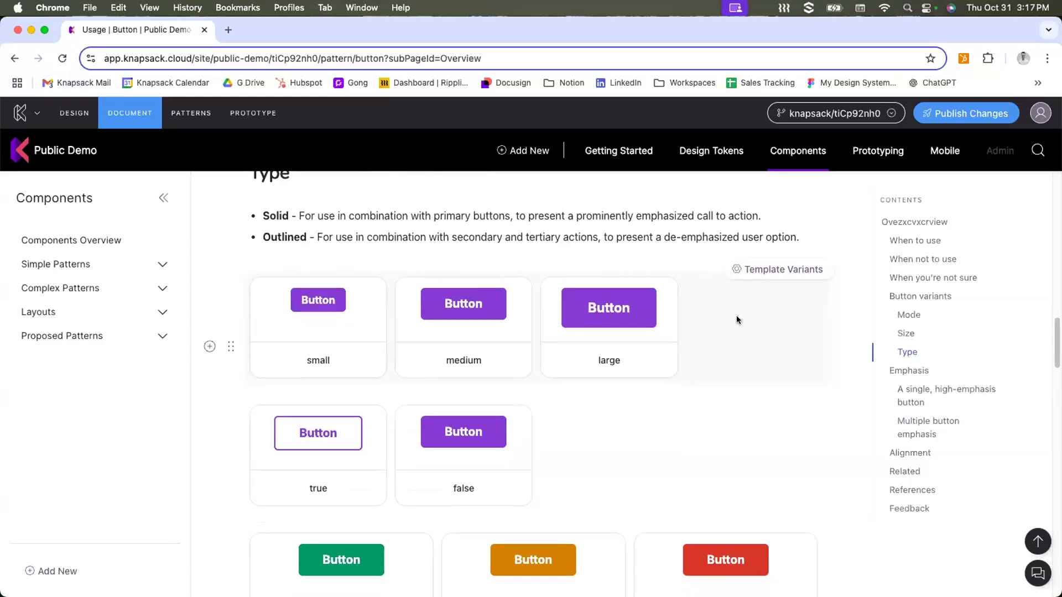
{"action": "left_click", "coordinate": [762, 271]}
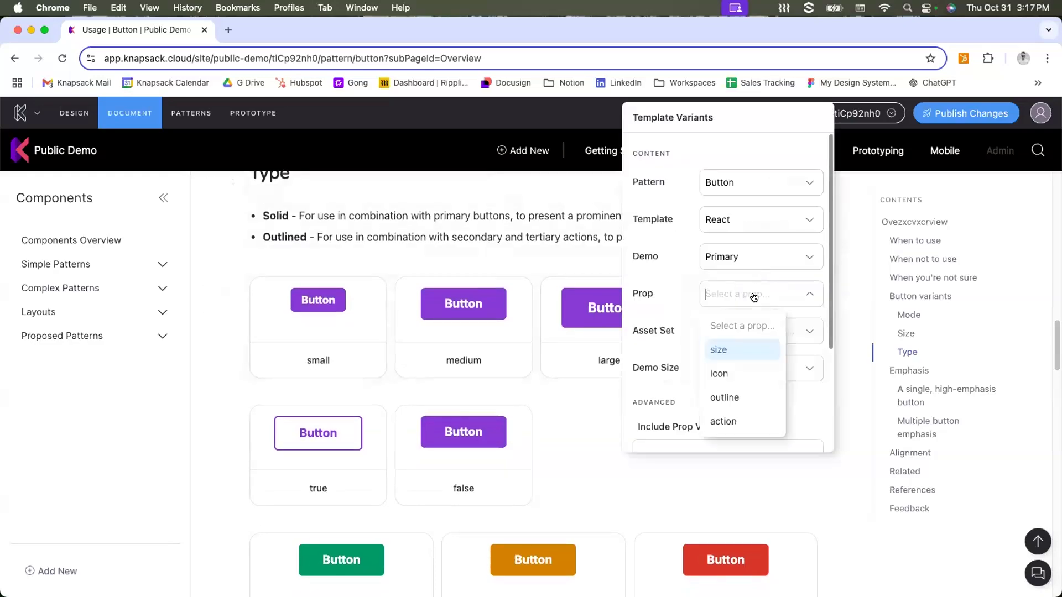
{"action": "left_click", "coordinate": [753, 298]}
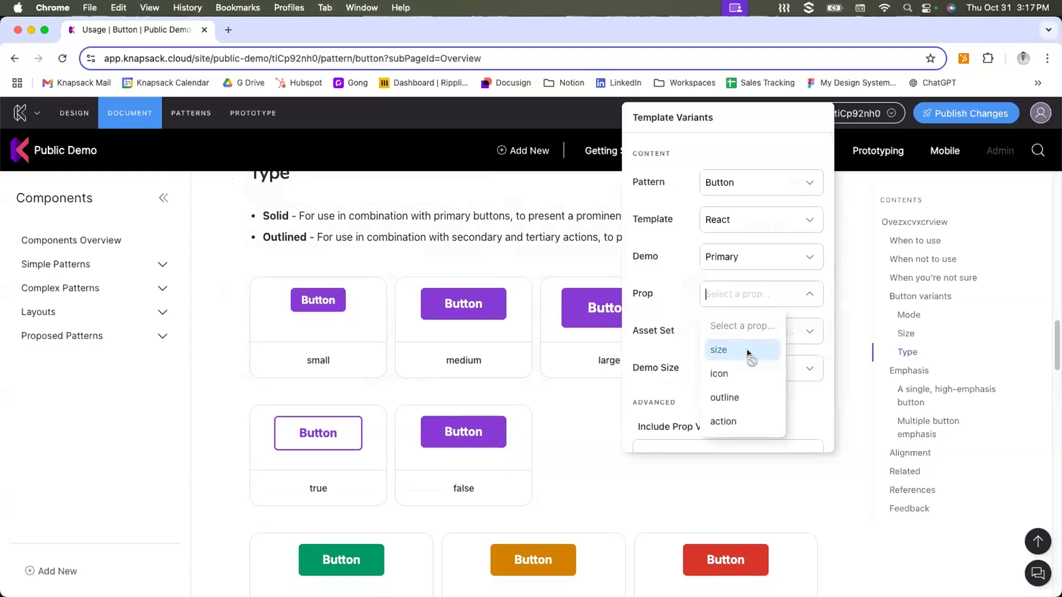
{"action": "left_click", "coordinate": [742, 374]}
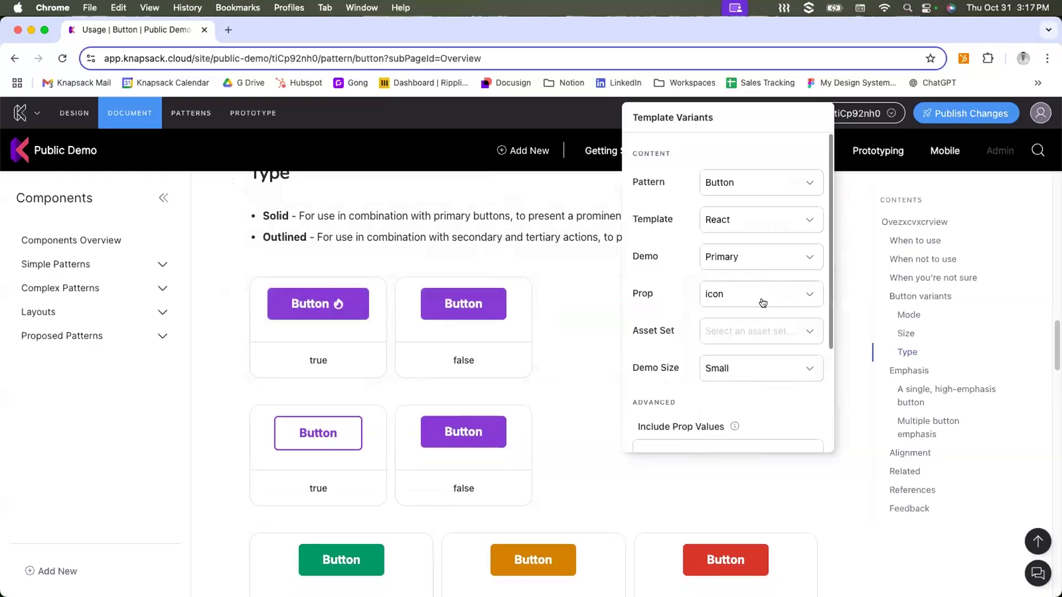
Set the Prop of the first Template Variants block under the Type section to size and review the variant blocks there.
{"action": "left_click", "coordinate": [763, 302]}
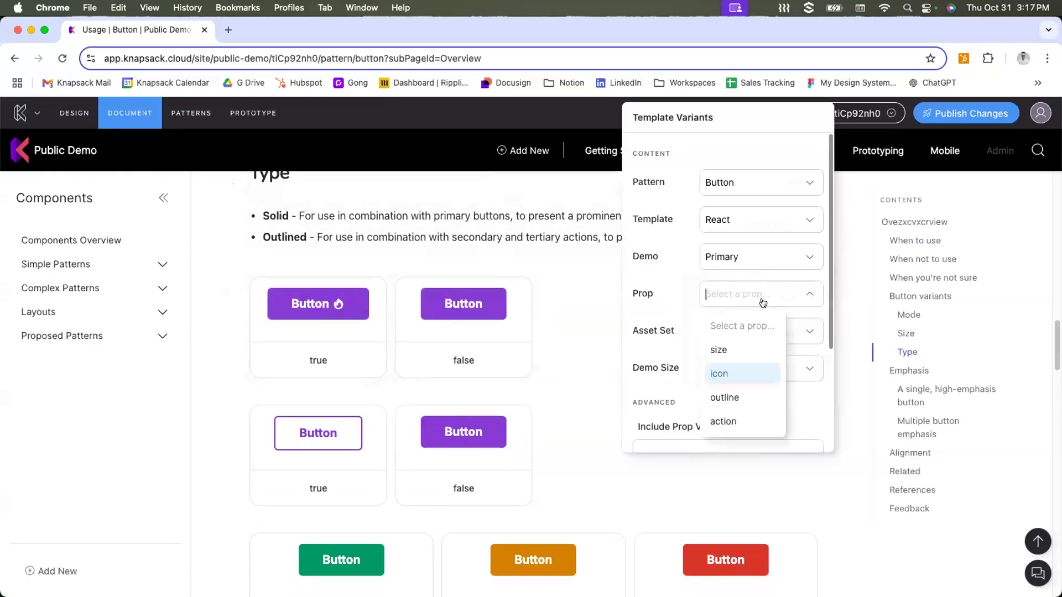
{"action": "left_click", "coordinate": [725, 349]}
{"action": "left_click", "coordinate": [736, 475]}
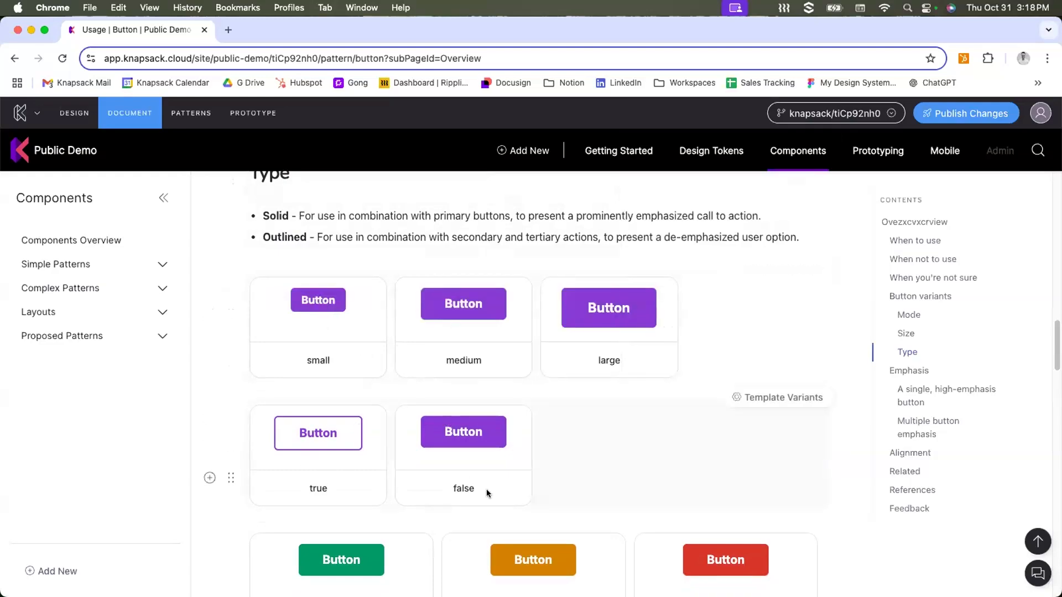
{"action": "scroll", "coordinate": [486, 491], "scroll_direction": "down", "scroll_amount": 1}
{"action": "scroll", "coordinate": [486, 491], "scroll_direction": "down", "scroll_amount": 3}
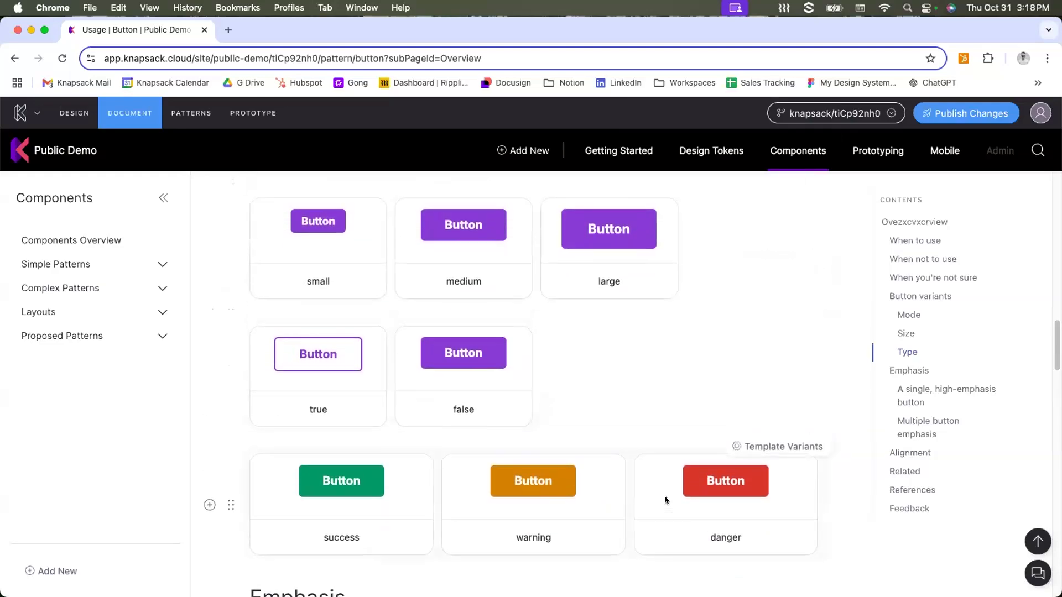
{"action": "scroll", "coordinate": [665, 498], "scroll_direction": "up", "scroll_amount": 3}
{"action": "scroll", "coordinate": [665, 496], "scroll_direction": "up", "scroll_amount": 1}
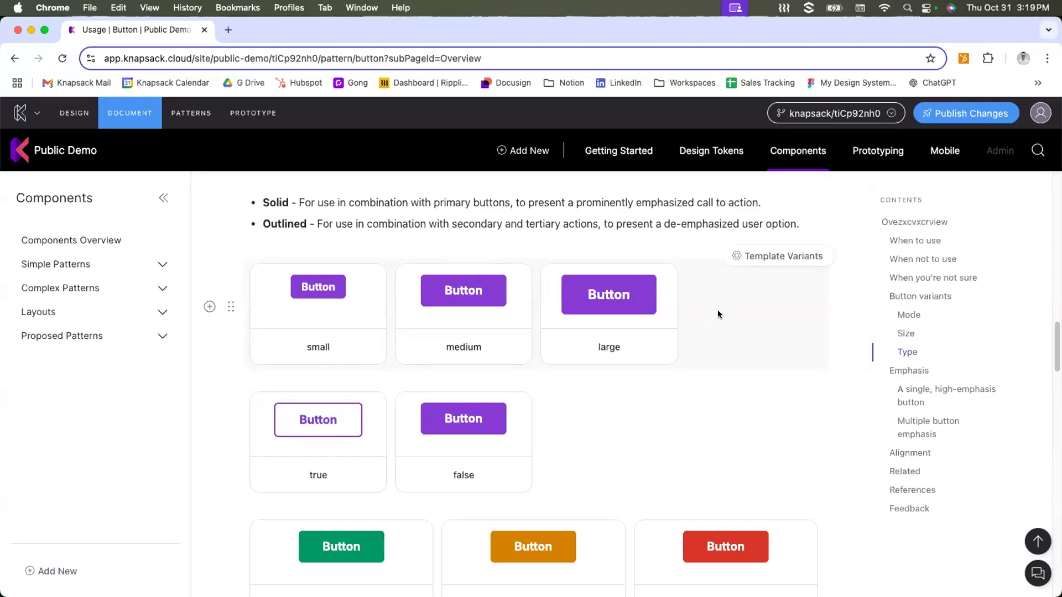
Start adding a Design Source tab to the Button page, browse the available Figma sources and choose KS - Figma Rest API.
{"action": "scroll", "coordinate": [707, 387], "scroll_direction": "up", "scroll_amount": 10}
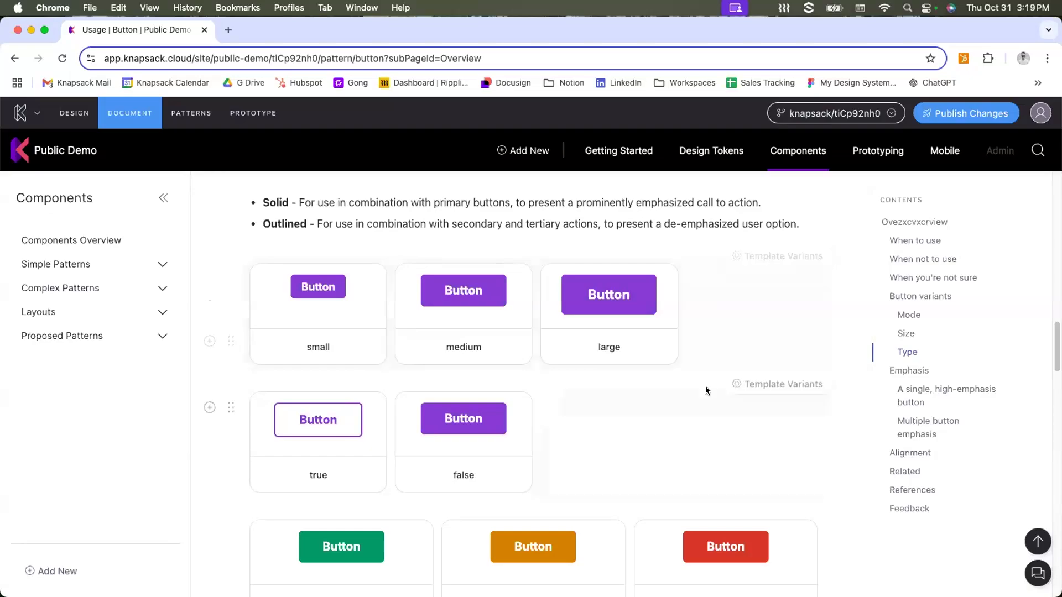
{"action": "scroll", "coordinate": [706, 394], "scroll_direction": "up", "scroll_amount": 10}
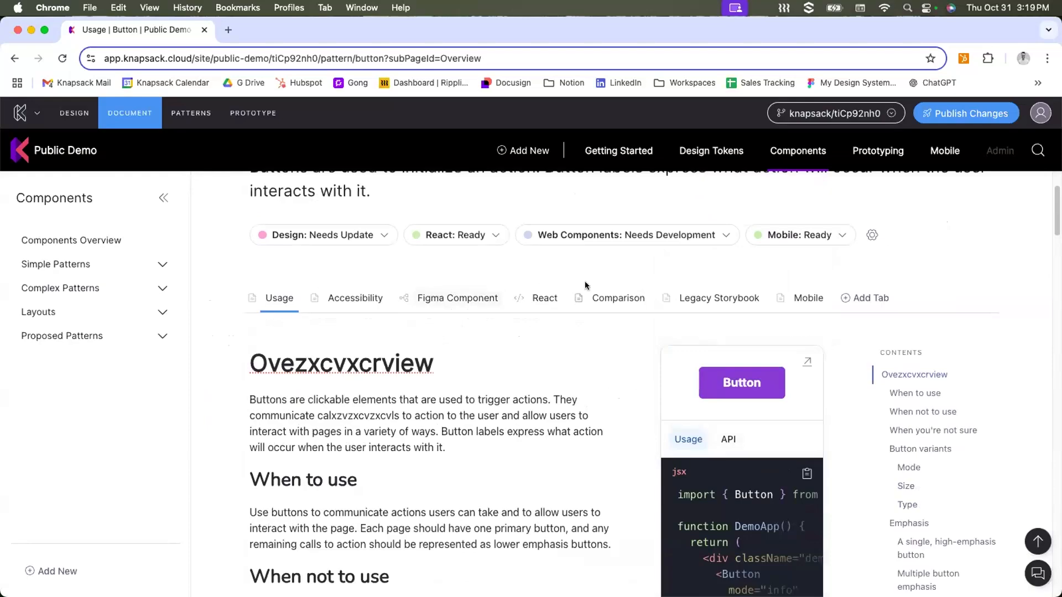
{"action": "left_click", "coordinate": [863, 300]}
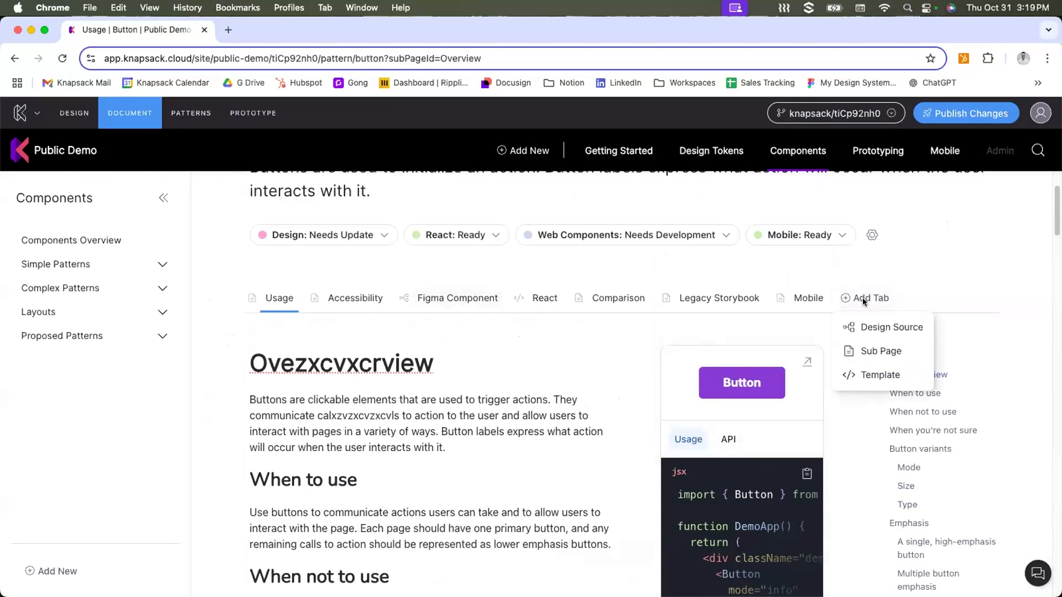
{"action": "left_click", "coordinate": [872, 330]}
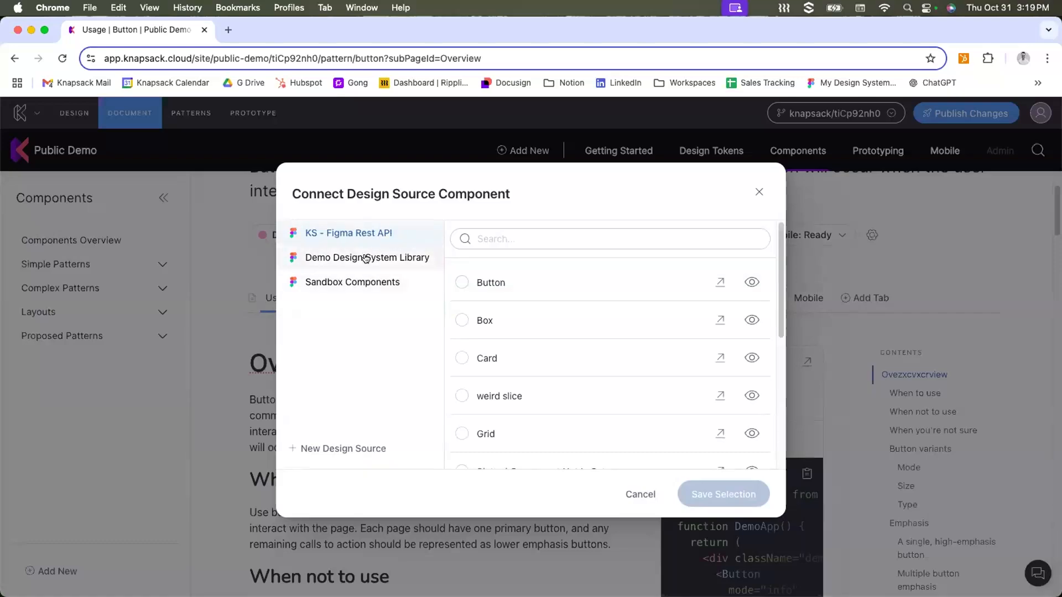
{"action": "left_click", "coordinate": [367, 257]}
{"action": "left_click", "coordinate": [369, 283]}
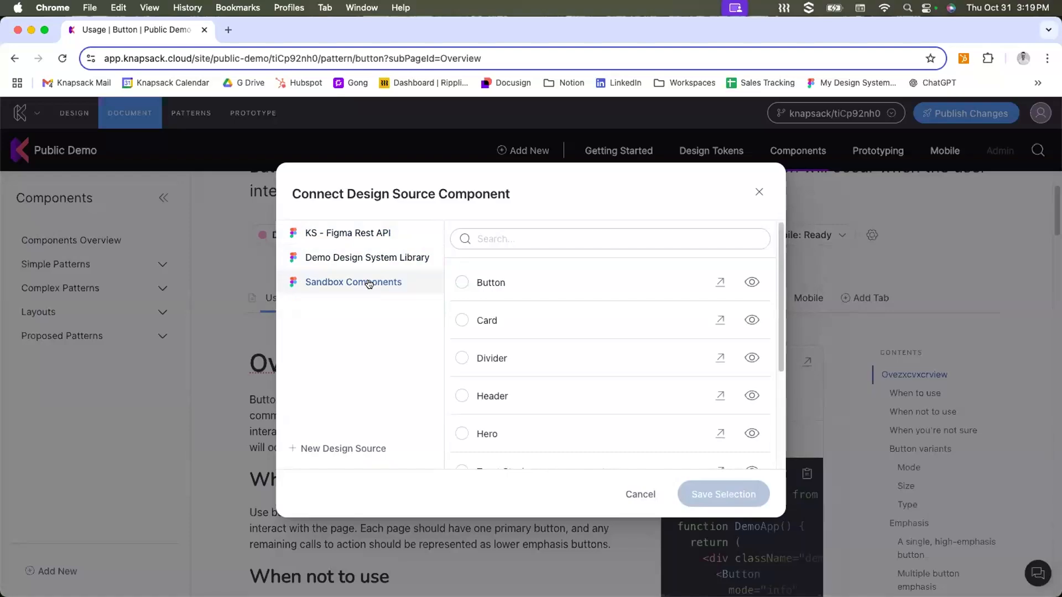
{"action": "left_click", "coordinate": [330, 236]}
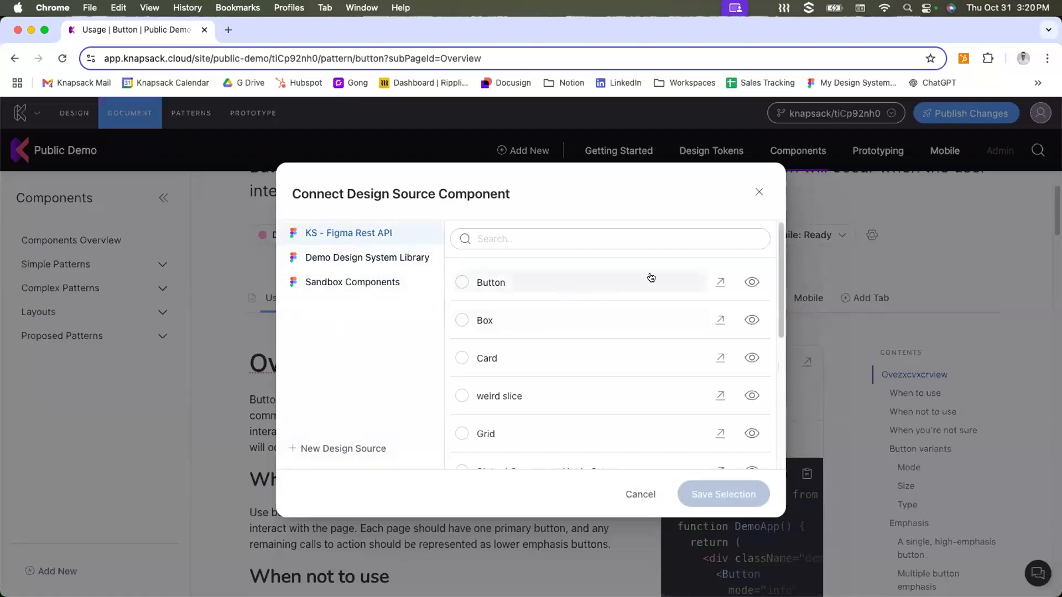
Preview the Button, Box and Card components of the source and connect Button as the new tab's design source component.
{"action": "left_click", "coordinate": [751, 282]}
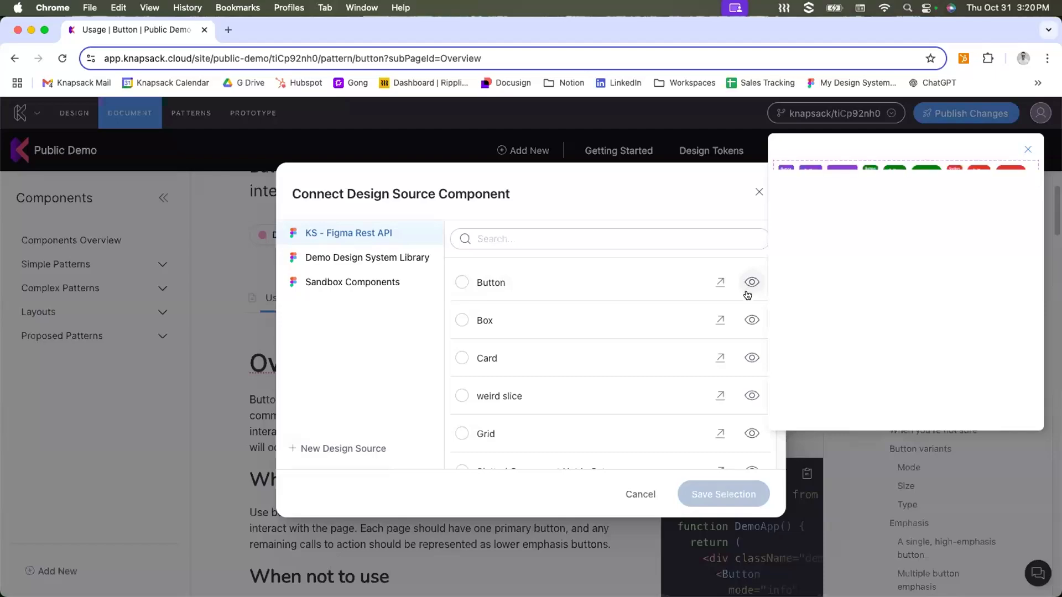
{"action": "left_click", "coordinate": [745, 324]}
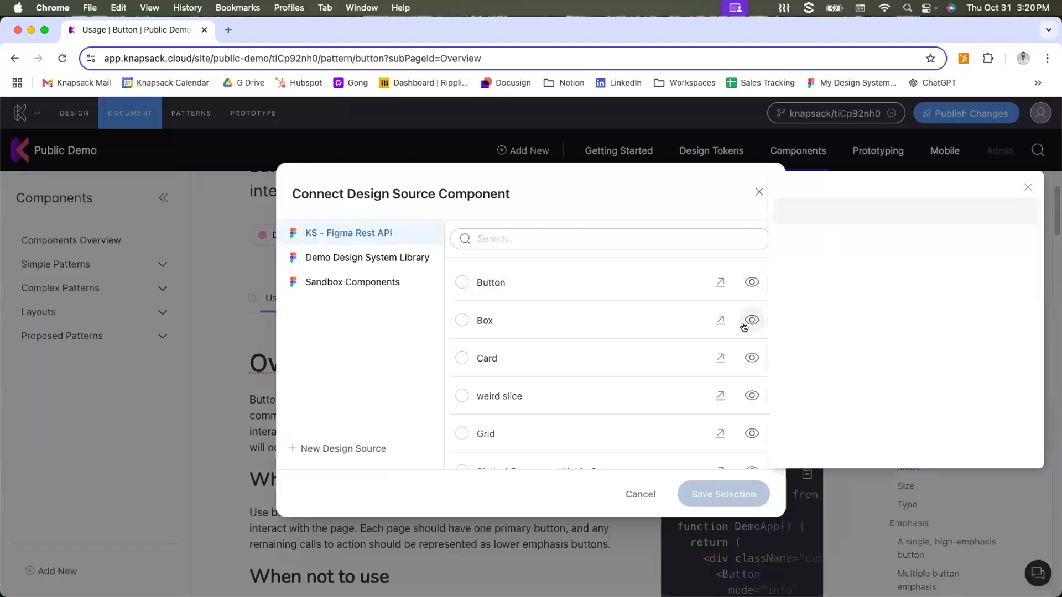
{"action": "left_click", "coordinate": [753, 358]}
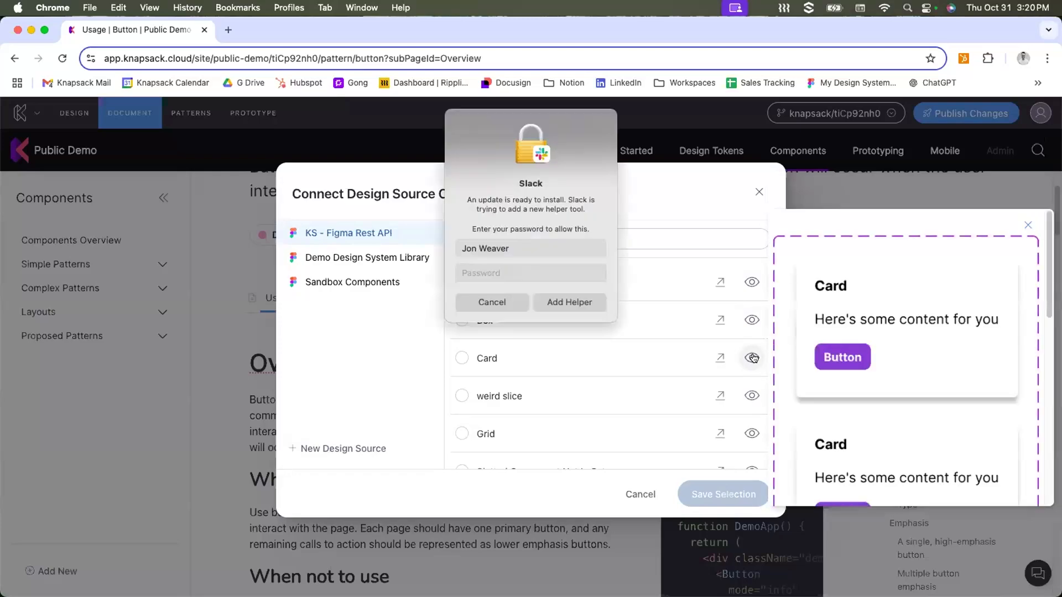
{"action": "left_click", "coordinate": [492, 302]}
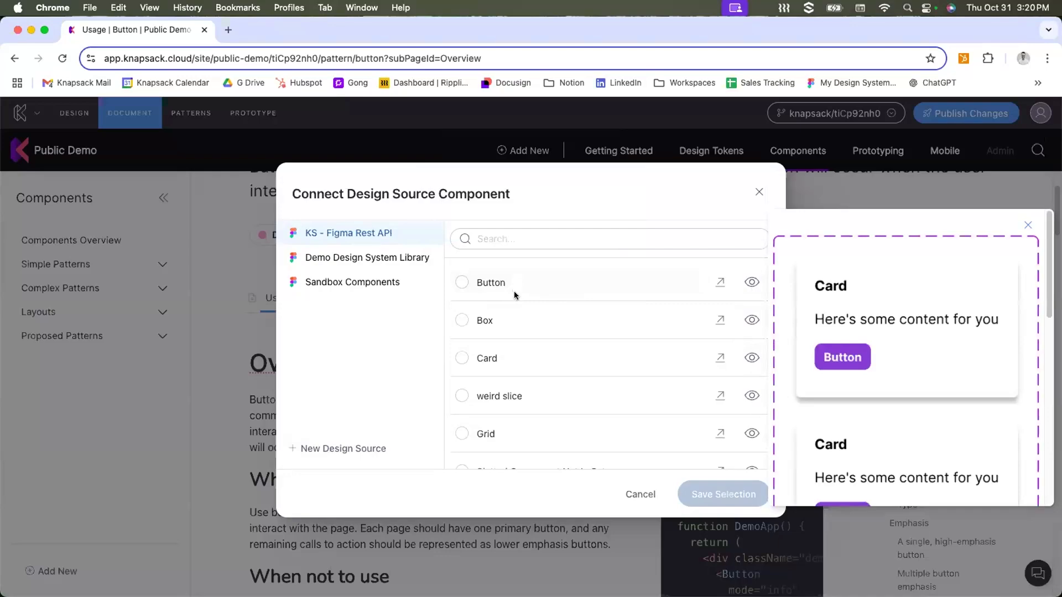
{"action": "left_click", "coordinate": [461, 283]}
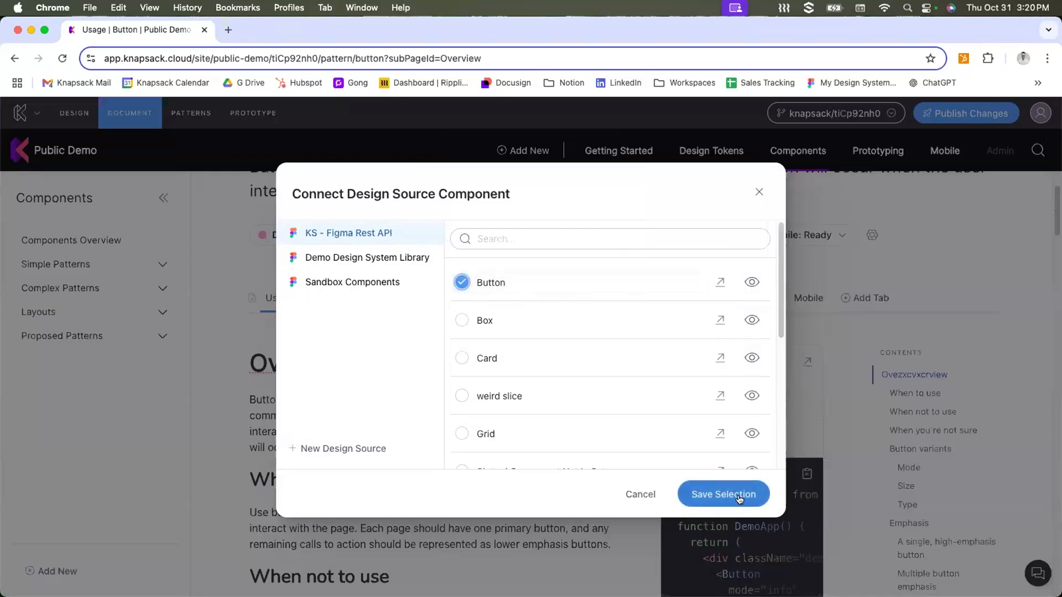
{"action": "left_click", "coordinate": [738, 496]}
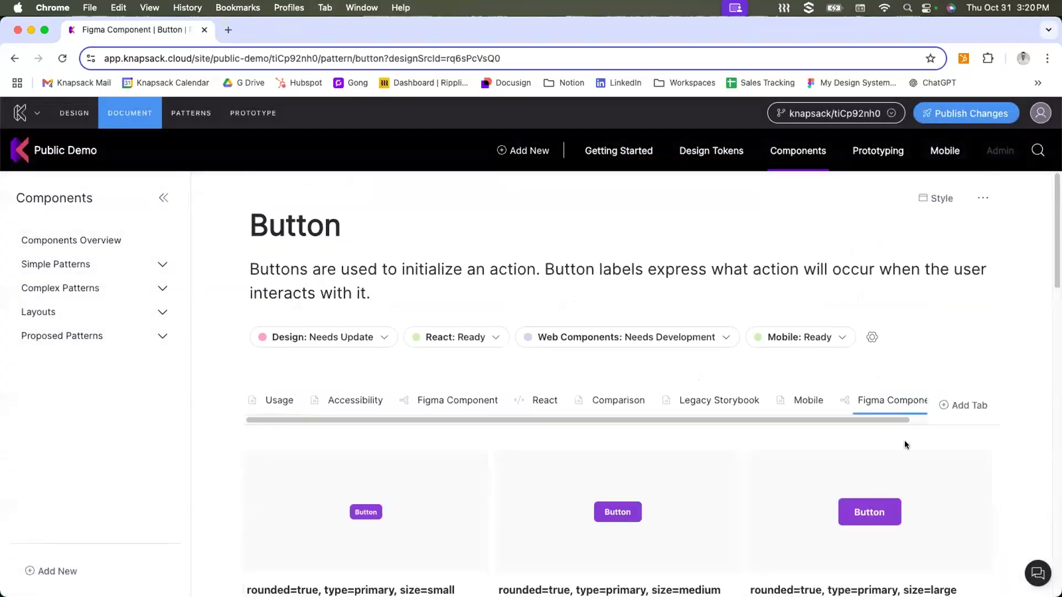
Examine the variants on the new Figma Component tab, from rounded primary through tertiary to the non-rounded ones.
{"action": "scroll", "coordinate": [885, 420], "scroll_direction": "down", "scroll_amount": 3}
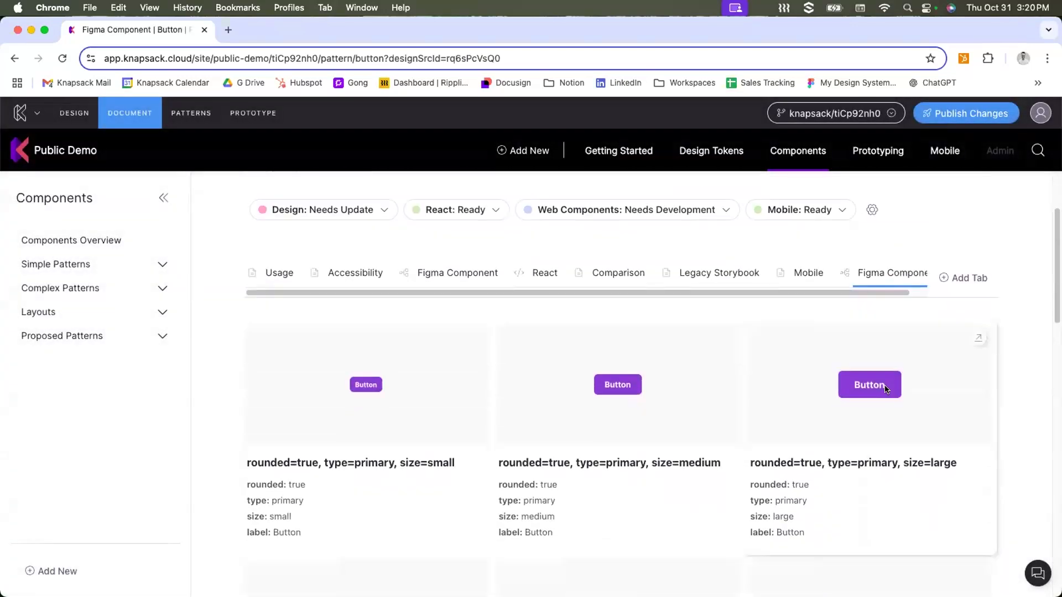
{"action": "scroll", "coordinate": [885, 389], "scroll_direction": "down", "scroll_amount": 5}
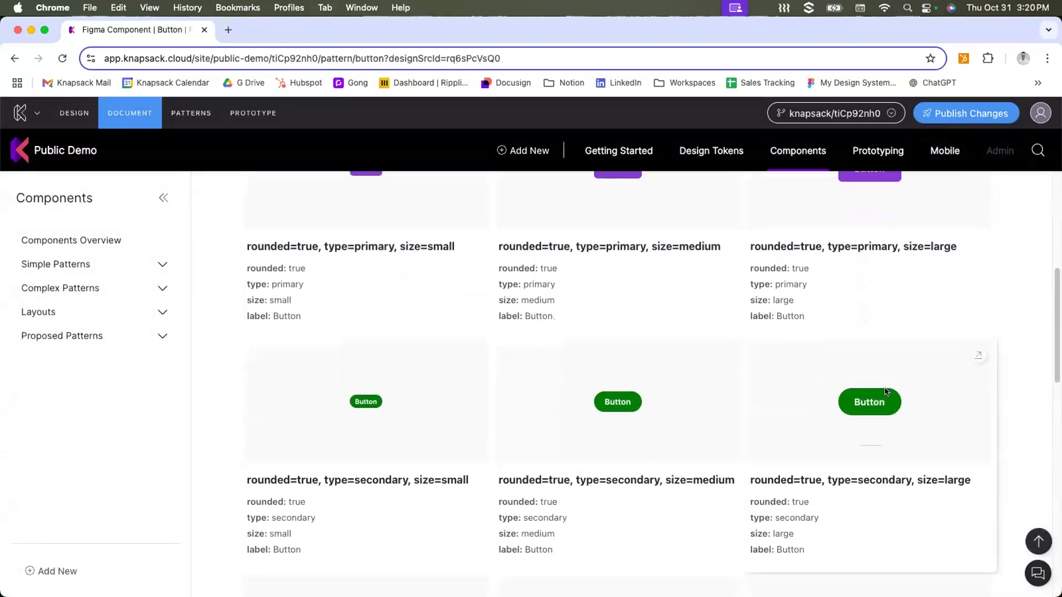
{"action": "scroll", "coordinate": [875, 397], "scroll_direction": "down", "scroll_amount": 4}
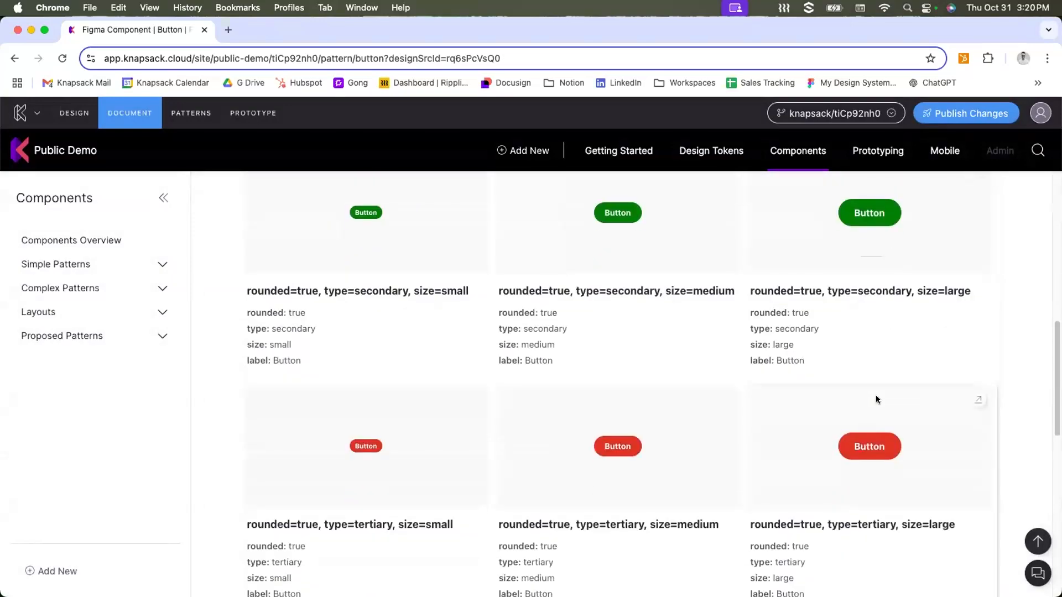
{"action": "scroll", "coordinate": [876, 398], "scroll_direction": "down", "scroll_amount": 5}
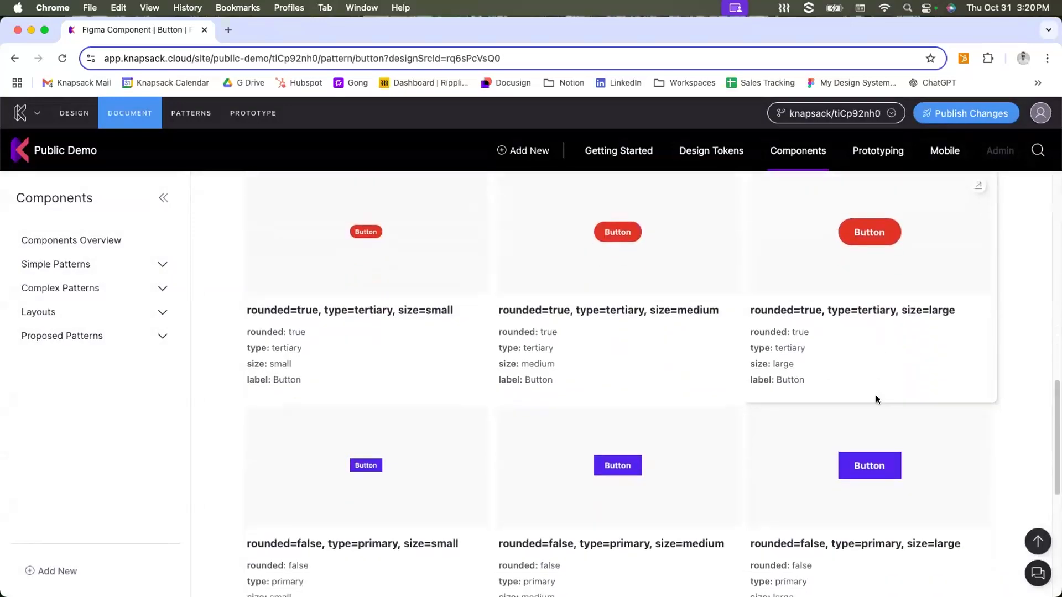
{"action": "scroll", "coordinate": [876, 399], "scroll_direction": "down", "scroll_amount": 4}
{"action": "scroll", "coordinate": [876, 400], "scroll_direction": "up", "scroll_amount": 1}
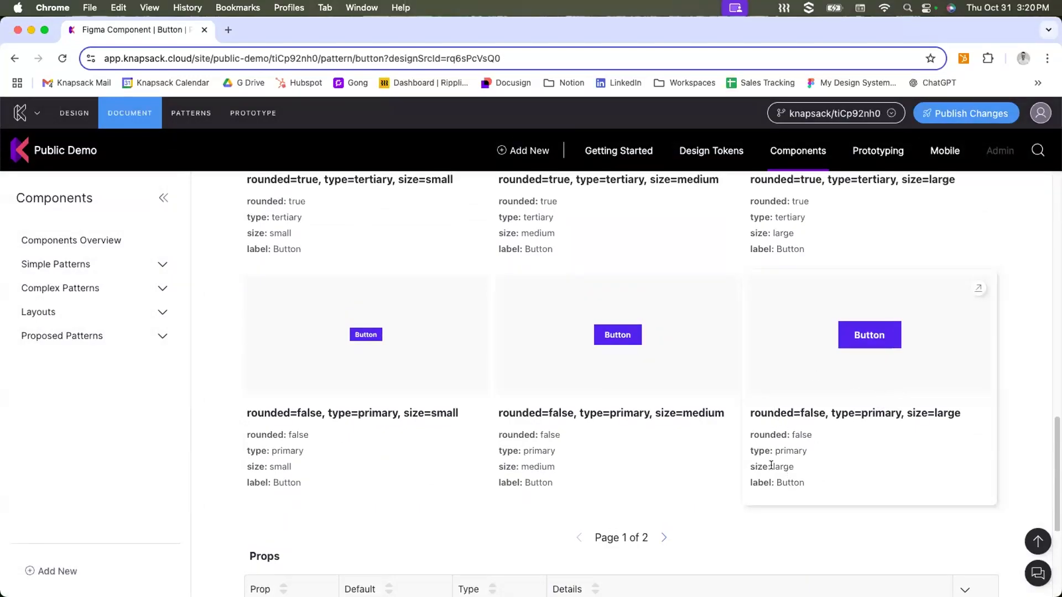
{"action": "scroll", "coordinate": [837, 475], "scroll_direction": "up", "scroll_amount": 4}
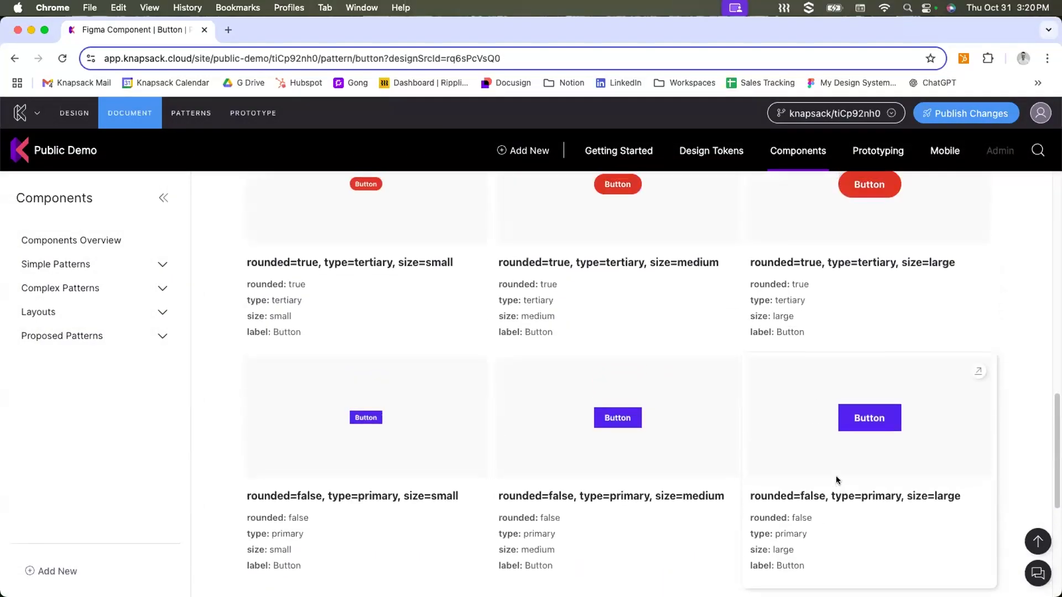
{"action": "scroll", "coordinate": [838, 474], "scroll_direction": "up", "scroll_amount": 8}
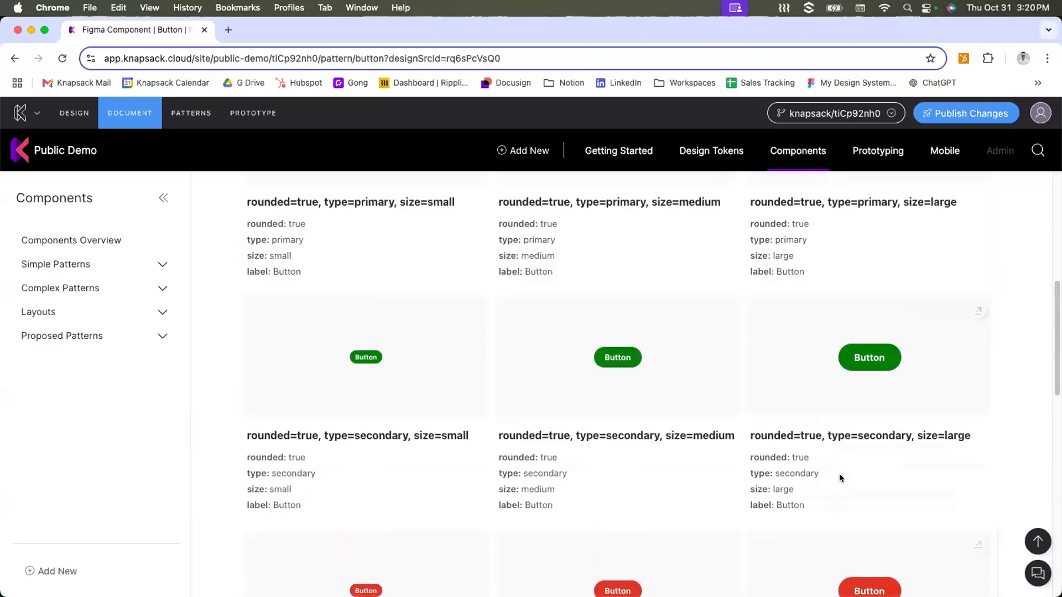
{"action": "scroll", "coordinate": [841, 474], "scroll_direction": "down", "scroll_amount": 2}
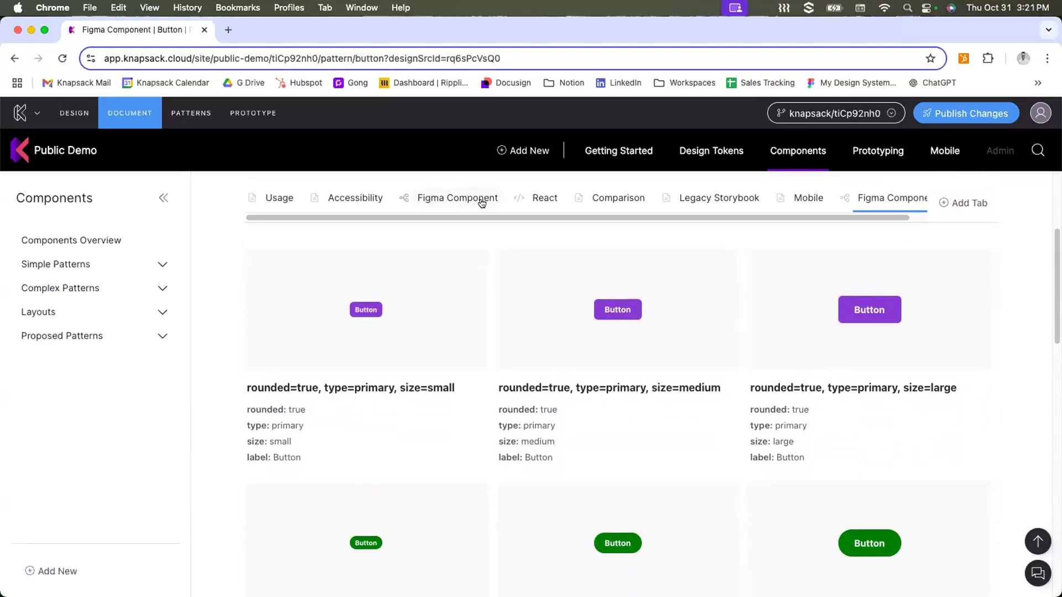
Open the Button page's Comparison tab and compare the React and Figma renders and their Props tables.
{"action": "left_click", "coordinate": [612, 205]}
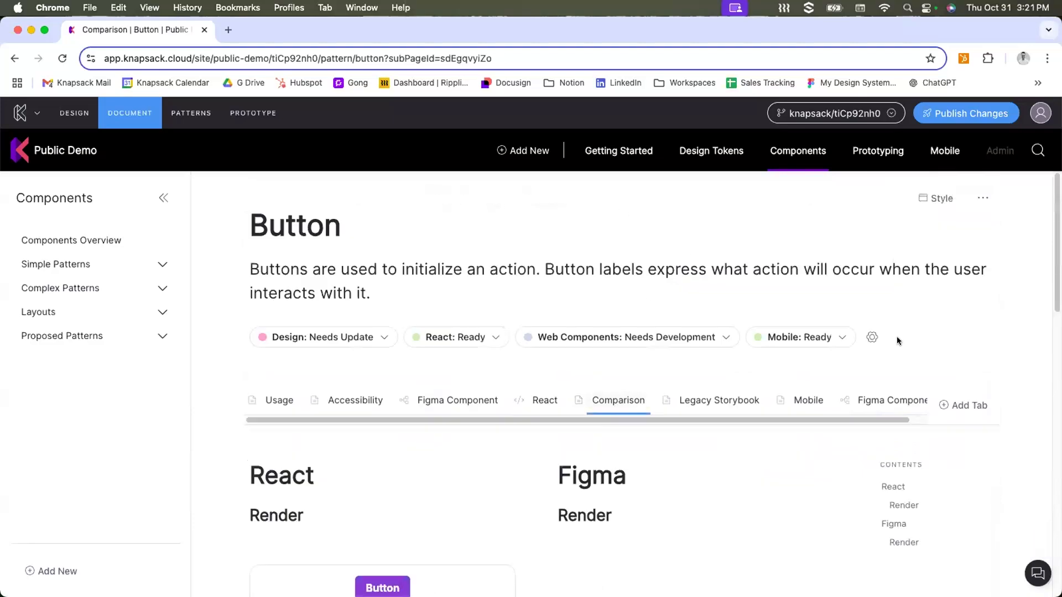
{"action": "scroll", "coordinate": [898, 336], "scroll_direction": "down", "scroll_amount": 5}
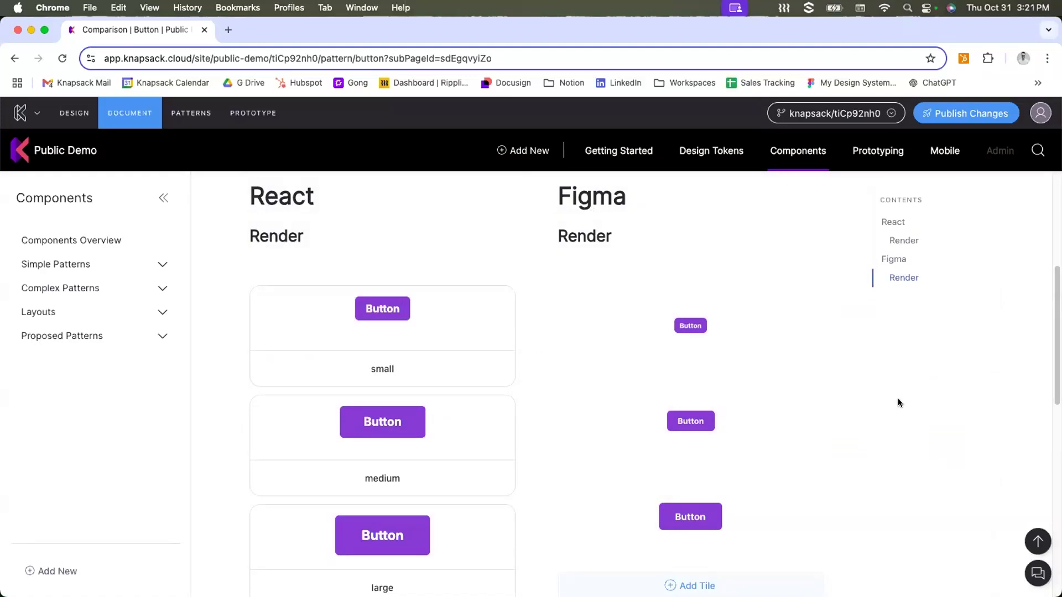
{"action": "scroll", "coordinate": [897, 401], "scroll_direction": "down", "scroll_amount": 5}
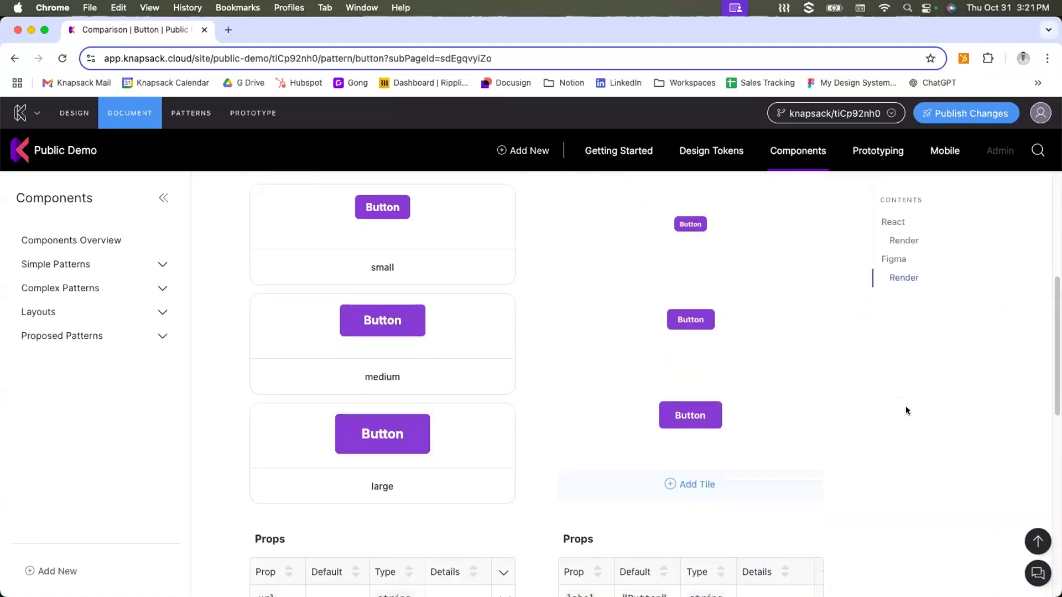
{"action": "scroll", "coordinate": [811, 356], "scroll_direction": "down", "scroll_amount": 4}
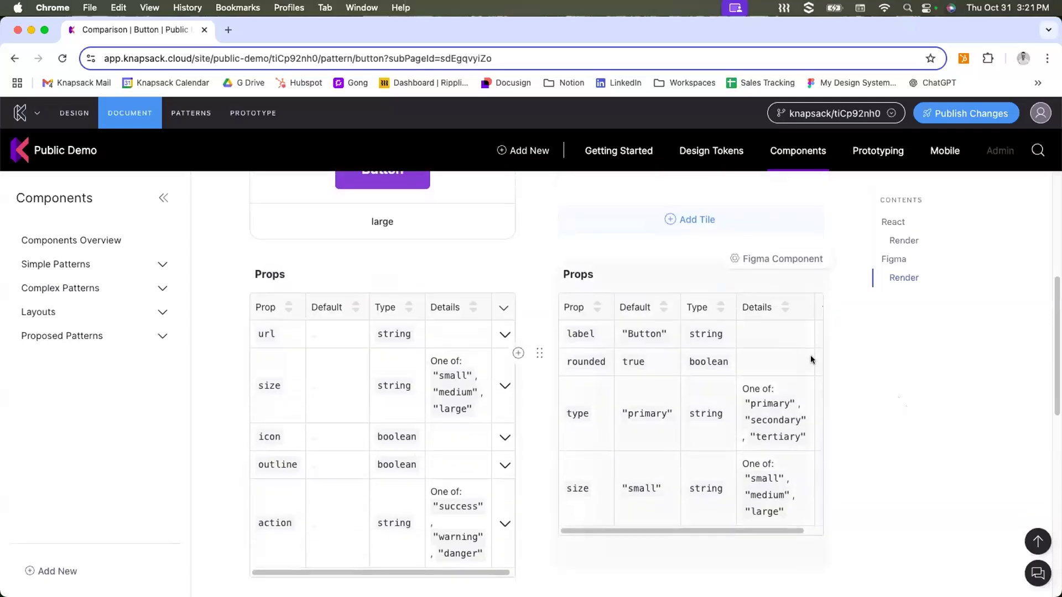
{"action": "scroll", "coordinate": [852, 367], "scroll_direction": "up", "scroll_amount": 4}
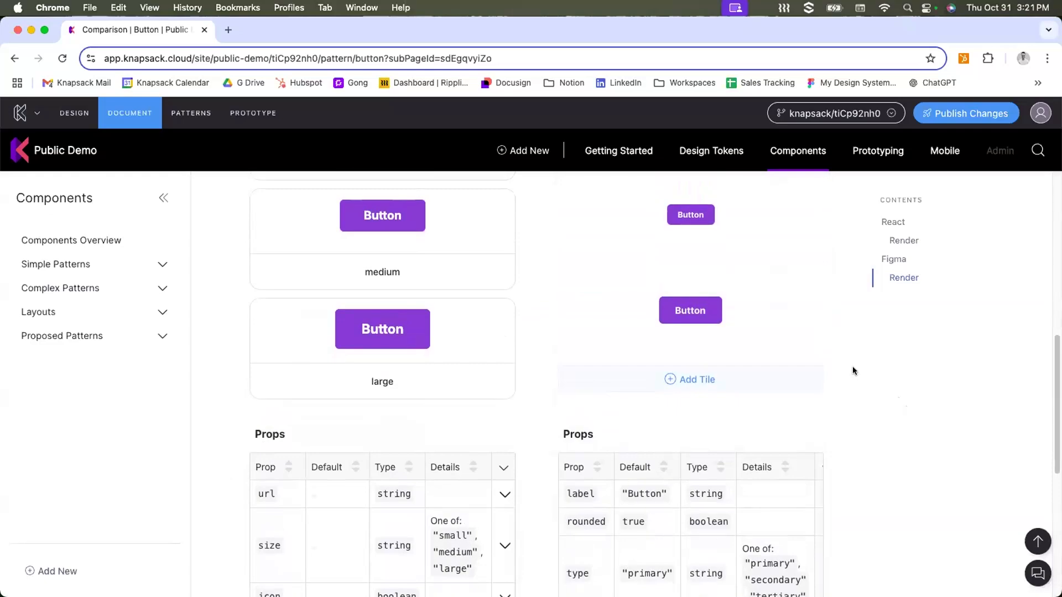
{"action": "scroll", "coordinate": [852, 366], "scroll_direction": "up", "scroll_amount": 5}
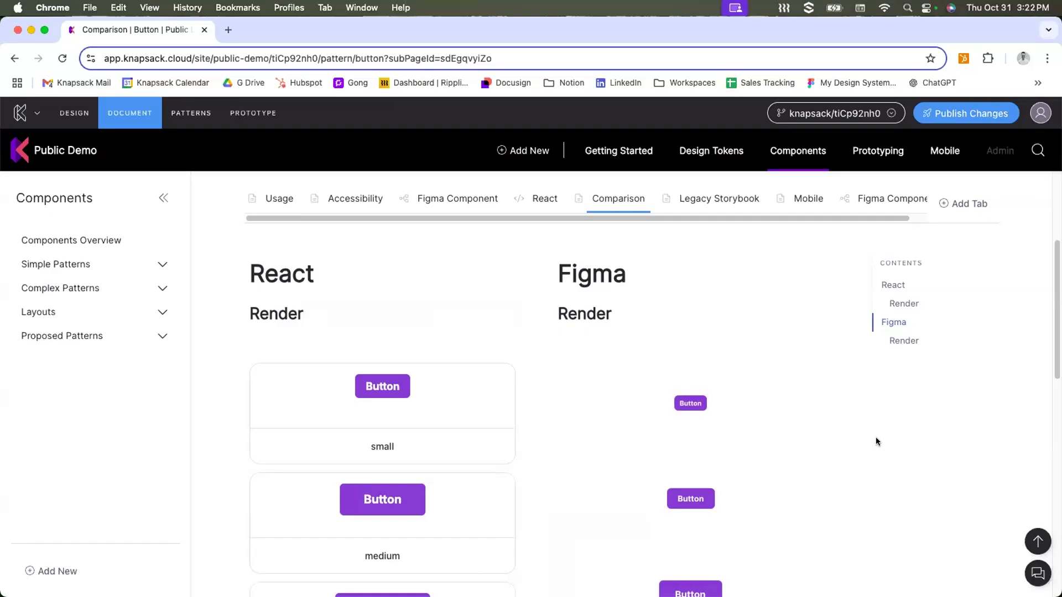
Open the Button page's React tab and view the Primary demo with its editable props.
{"action": "left_click", "coordinate": [550, 206]}
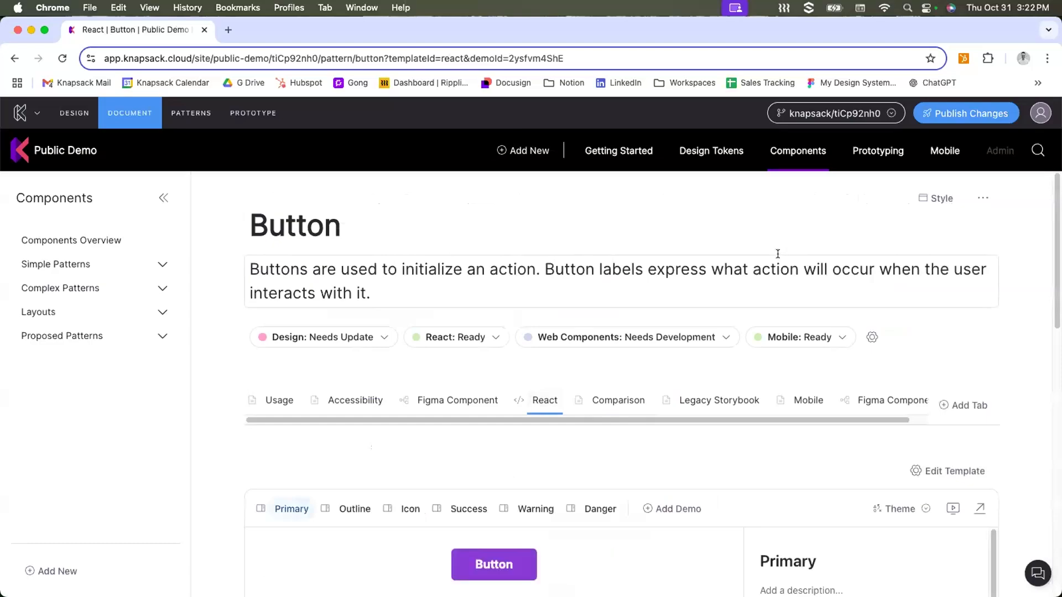
{"action": "scroll", "coordinate": [783, 251], "scroll_direction": "down", "scroll_amount": 2}
{"action": "scroll", "coordinate": [783, 250], "scroll_direction": "down", "scroll_amount": 1}
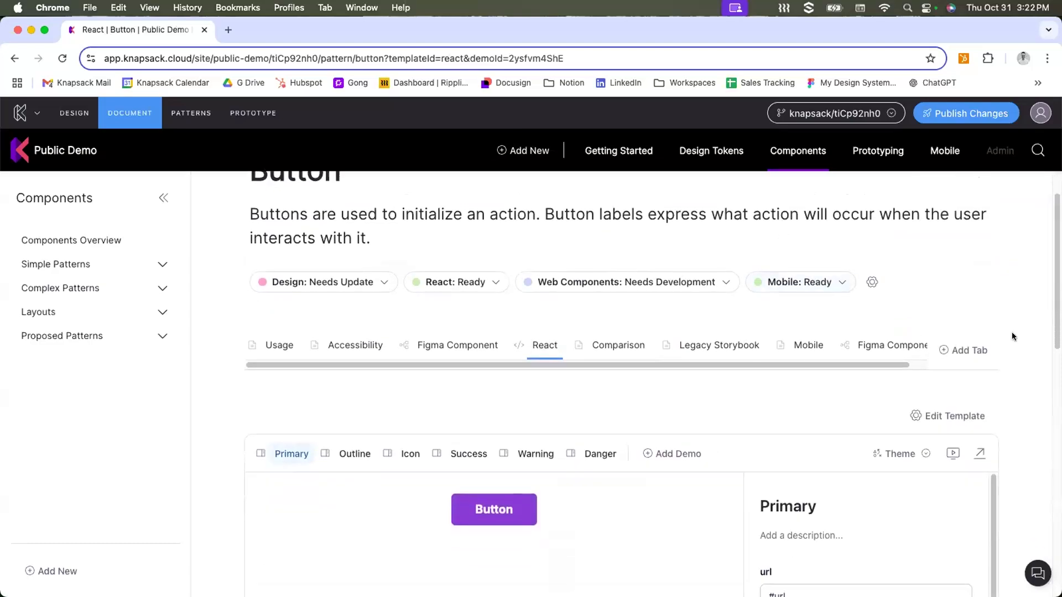
{"action": "scroll", "coordinate": [1011, 335], "scroll_direction": "down", "scroll_amount": 5}
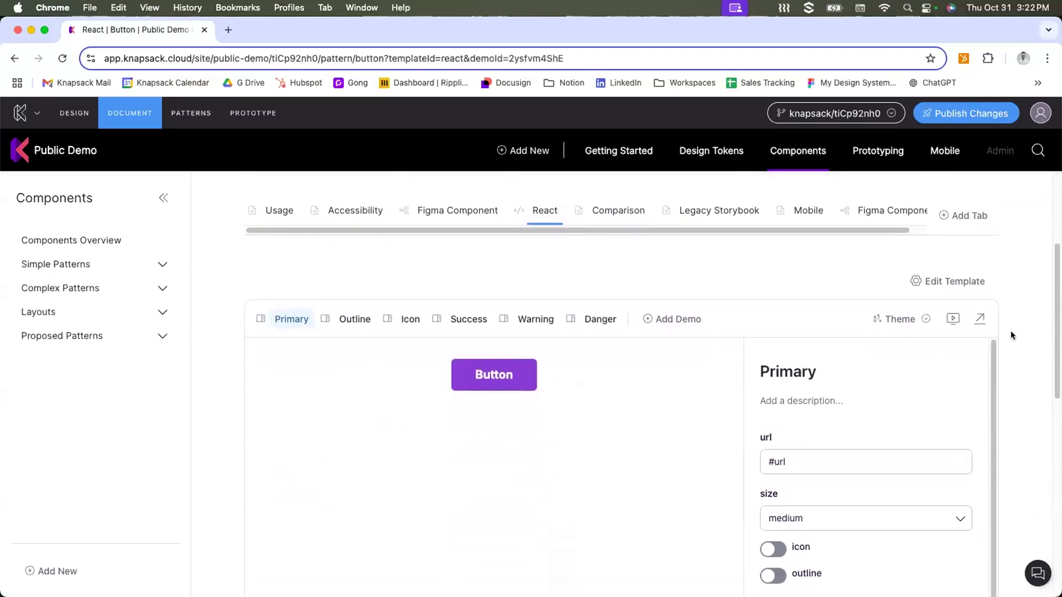
{"action": "scroll", "coordinate": [1011, 335], "scroll_direction": "down", "scroll_amount": 2}
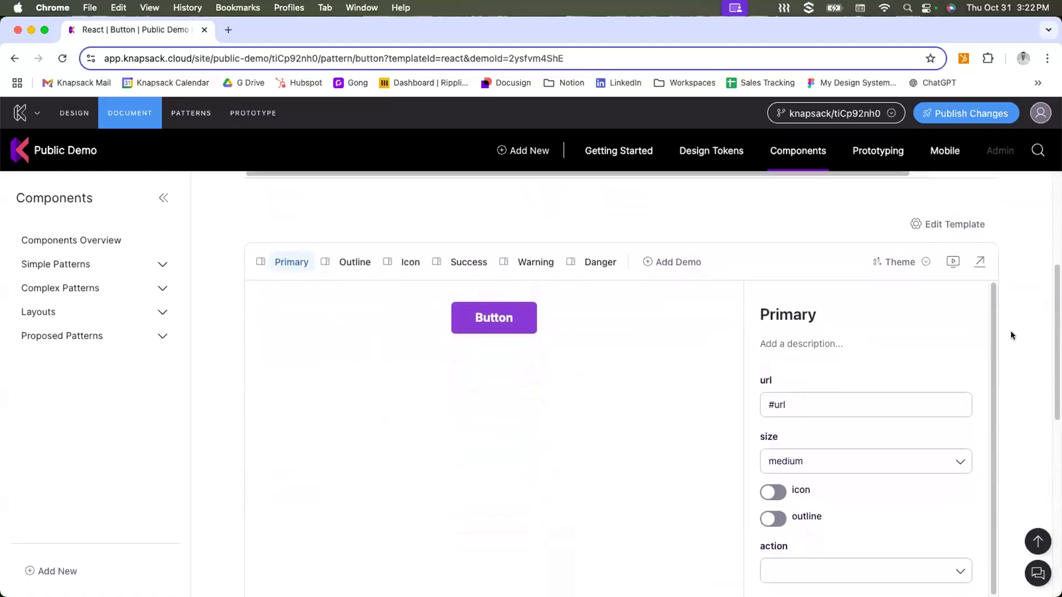
{"action": "scroll", "coordinate": [1010, 335], "scroll_direction": "down", "scroll_amount": 1}
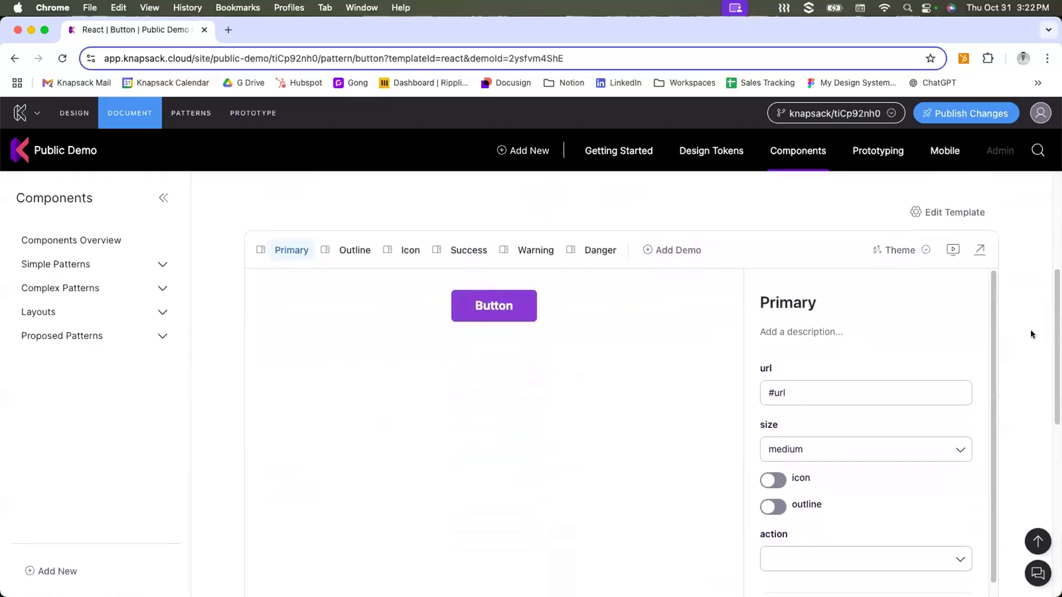
View the Outline and Icon demos of the Button's React template.
{"action": "scroll", "coordinate": [1015, 334], "scroll_direction": "up", "scroll_amount": 2}
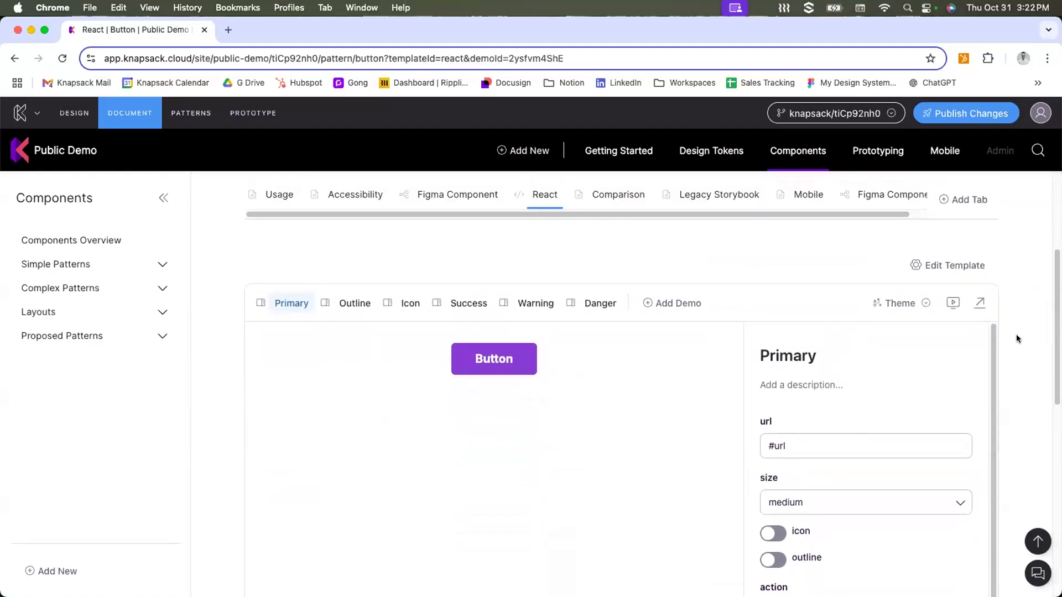
{"action": "scroll", "coordinate": [828, 304], "scroll_direction": "down", "scroll_amount": 1}
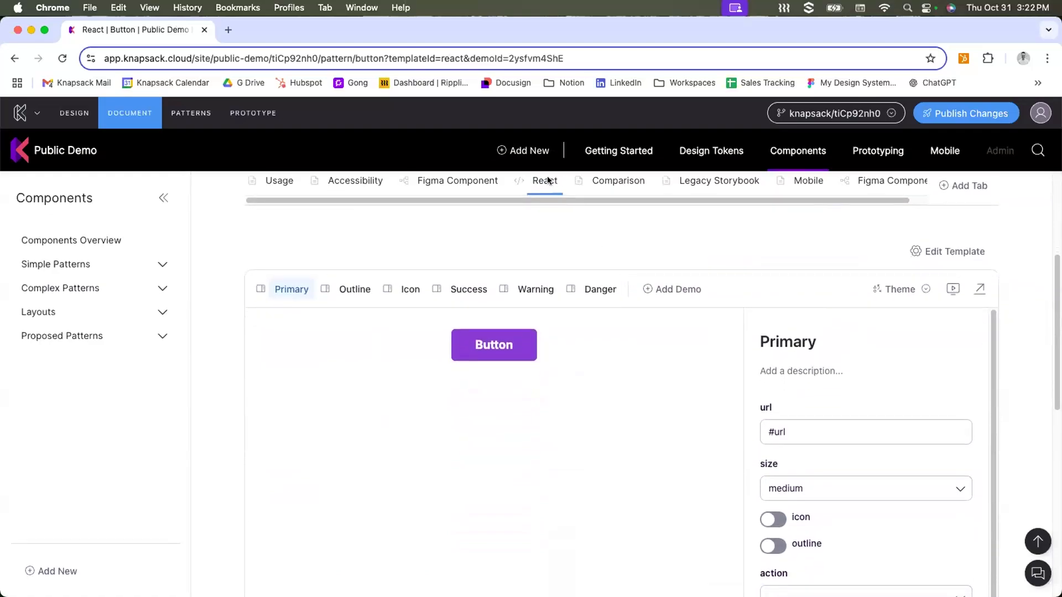
{"action": "left_click", "coordinate": [358, 296]}
{"action": "scroll", "coordinate": [515, 344], "scroll_direction": "down", "scroll_amount": 3}
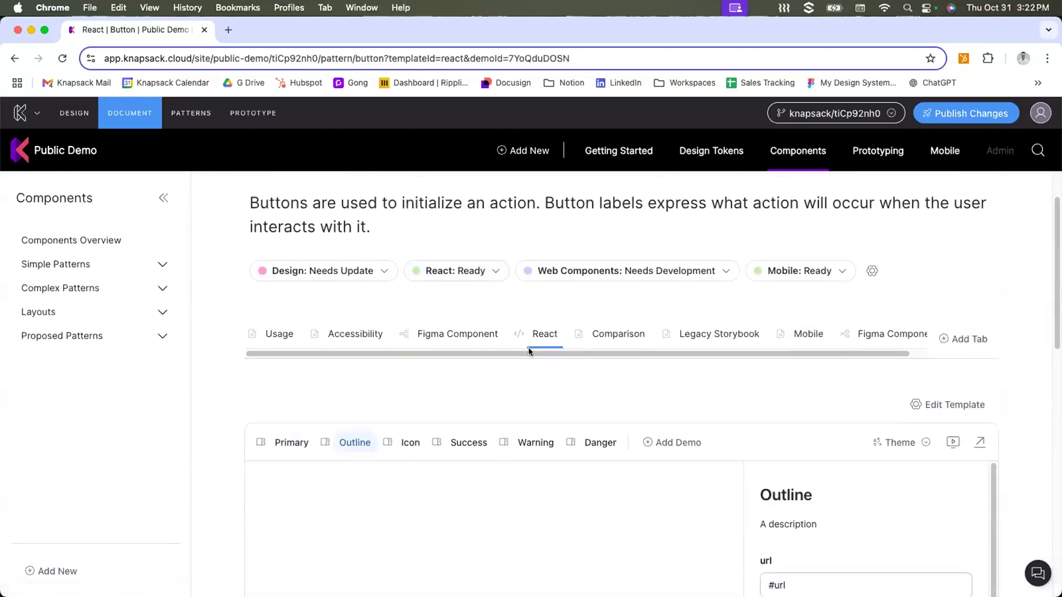
{"action": "scroll", "coordinate": [528, 351], "scroll_direction": "down", "scroll_amount": 2}
{"action": "left_click", "coordinate": [409, 395]}
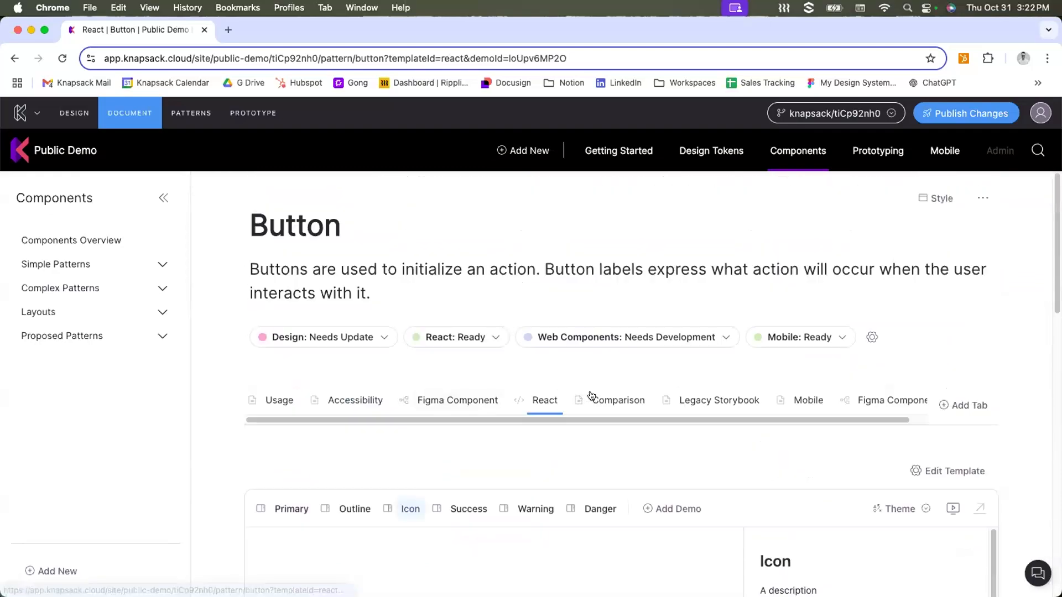
{"action": "scroll", "coordinate": [591, 395], "scroll_direction": "down", "scroll_amount": 2}
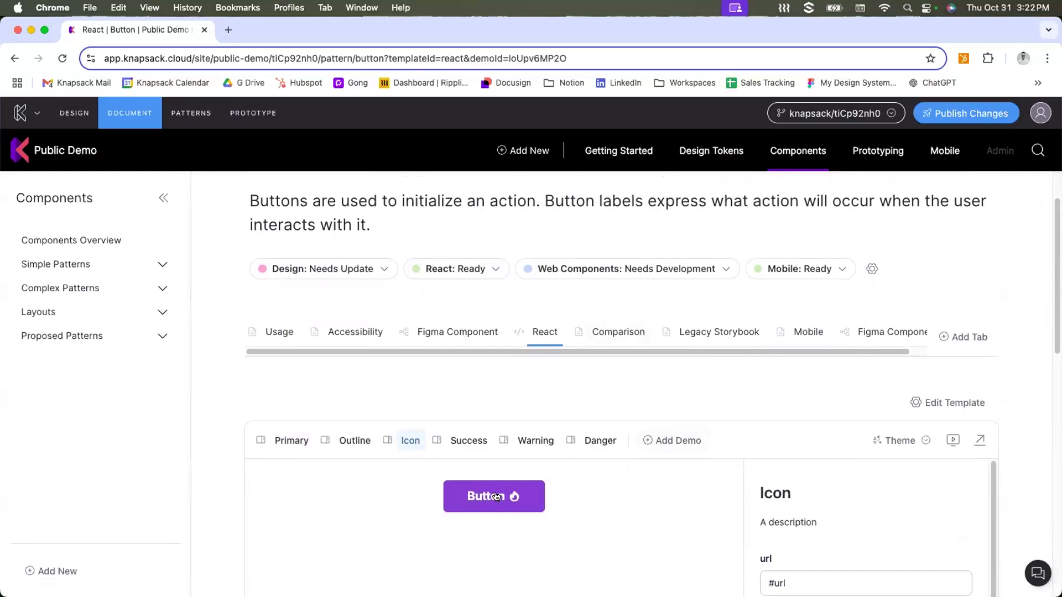
{"action": "scroll", "coordinate": [503, 492], "scroll_direction": "down", "scroll_amount": 1}
{"action": "scroll", "coordinate": [503, 492], "scroll_direction": "down", "scroll_amount": 3}
Return to the Button's Primary React demo and review its render and editable props.
{"action": "left_click", "coordinate": [275, 337]}
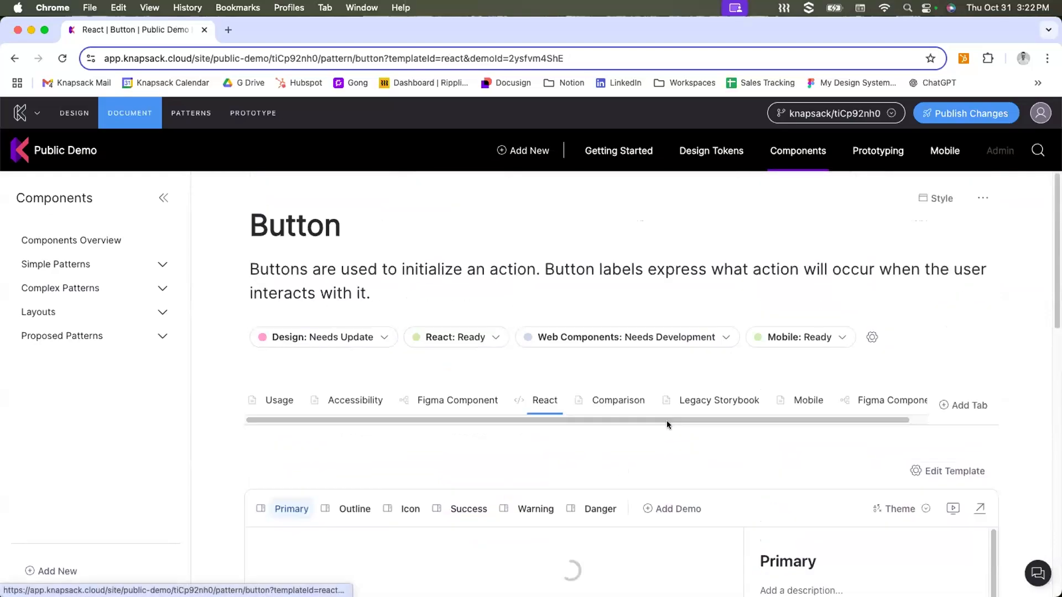
{"action": "scroll", "coordinate": [798, 424], "scroll_direction": "down", "scroll_amount": 5}
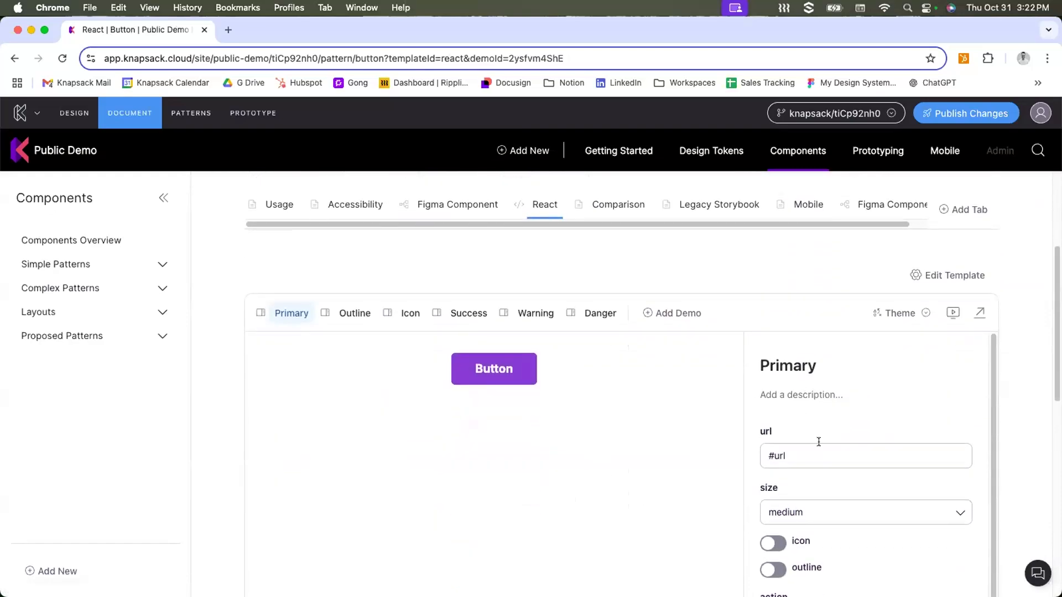
{"action": "scroll", "coordinate": [960, 456], "scroll_direction": "up", "scroll_amount": 3}
{"action": "scroll", "coordinate": [1030, 376], "scroll_direction": "down", "scroll_amount": 2}
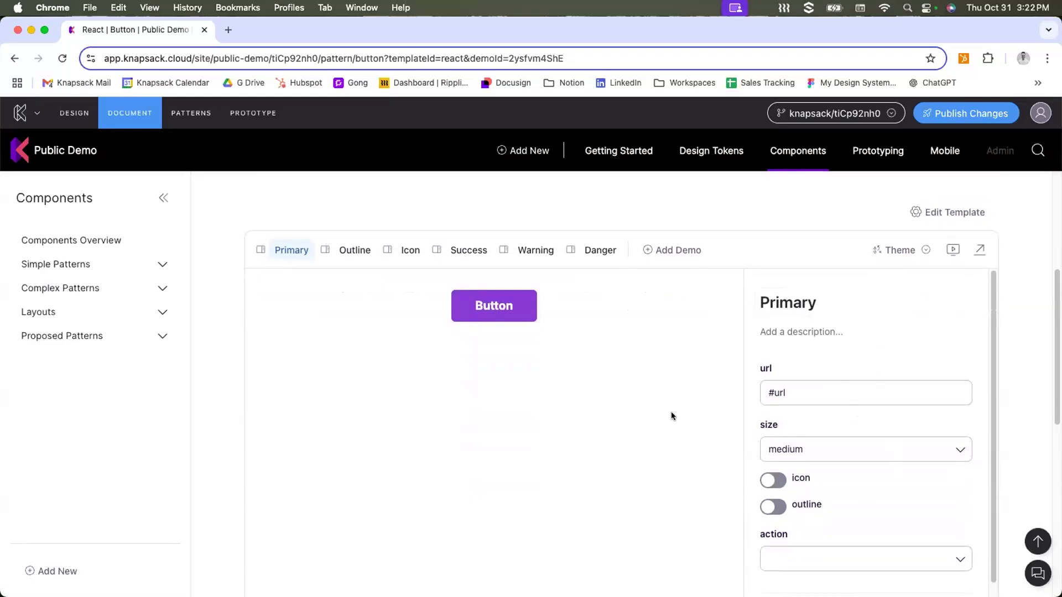
{"action": "scroll", "coordinate": [961, 345], "scroll_direction": "down", "scroll_amount": 1}
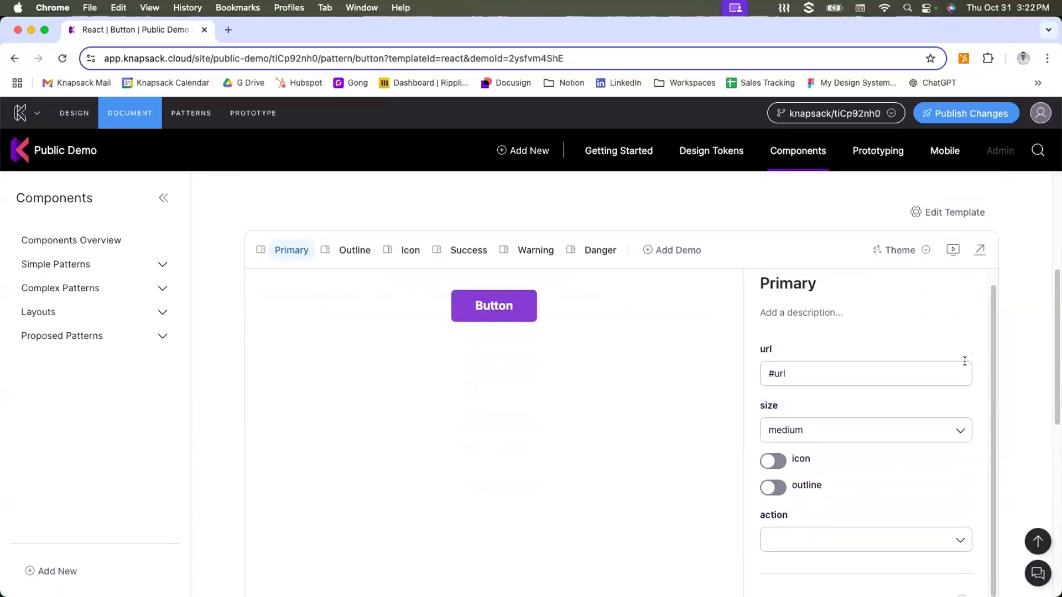
Set the Primary demo's size to large and turn on its outline option.
{"action": "left_click", "coordinate": [858, 429]}
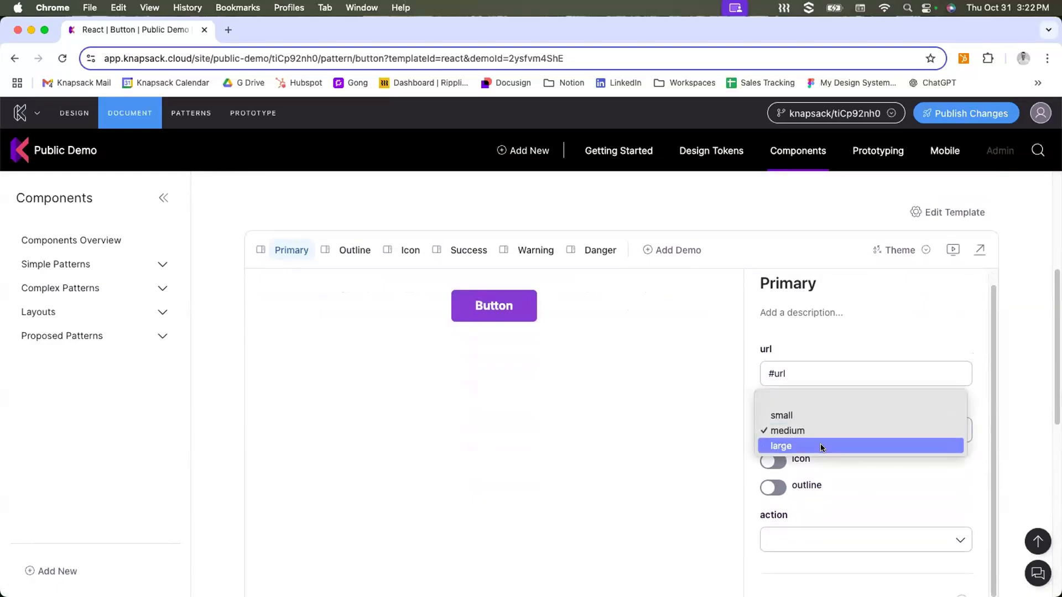
{"action": "left_click", "coordinate": [819, 441]}
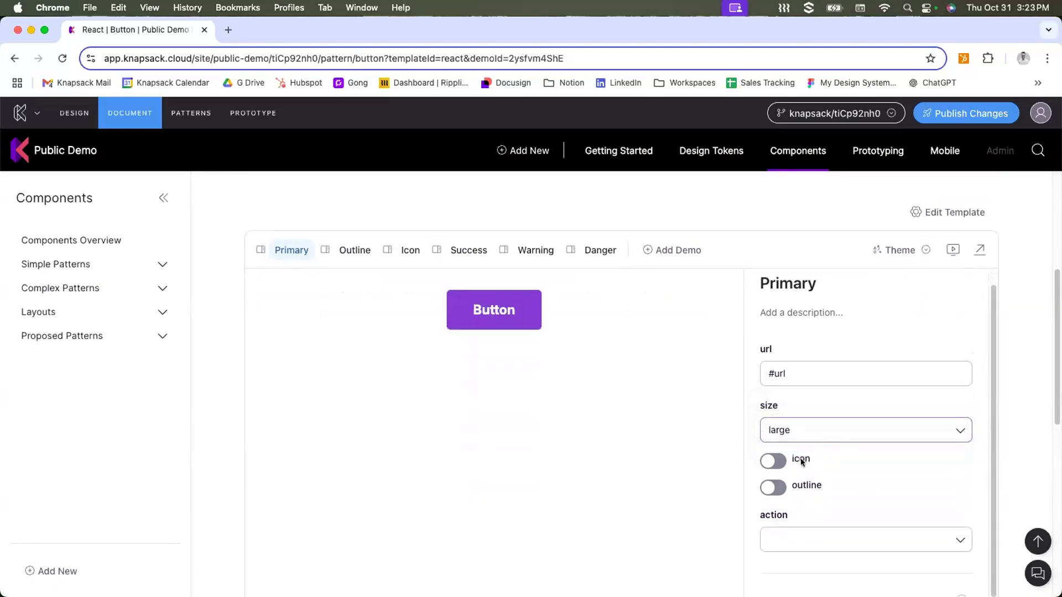
{"action": "left_click", "coordinate": [773, 487]}
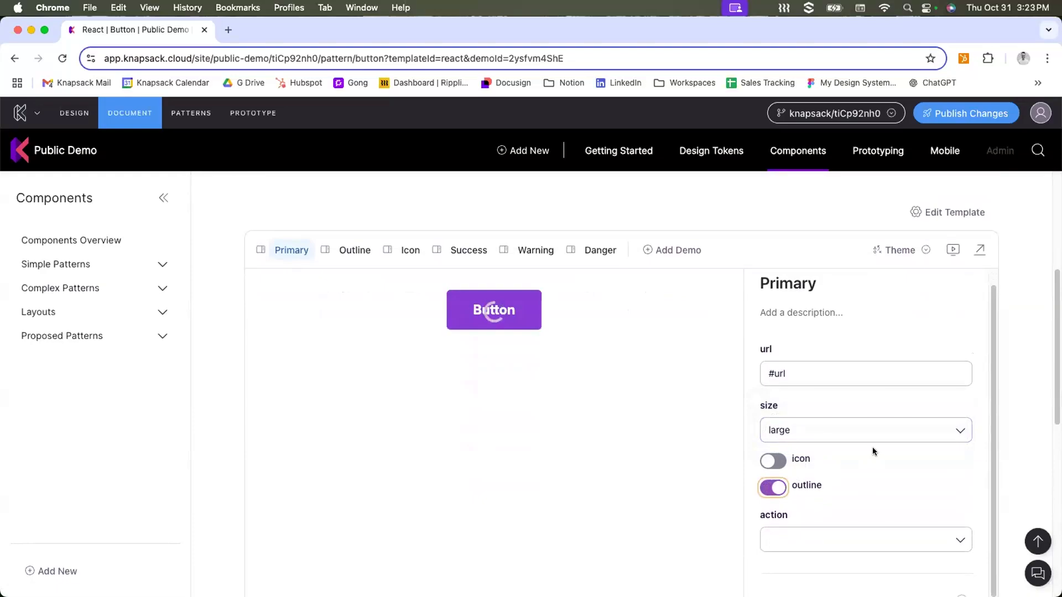
{"action": "right_click", "coordinate": [874, 448]}
{"action": "left_click", "coordinate": [980, 322]}
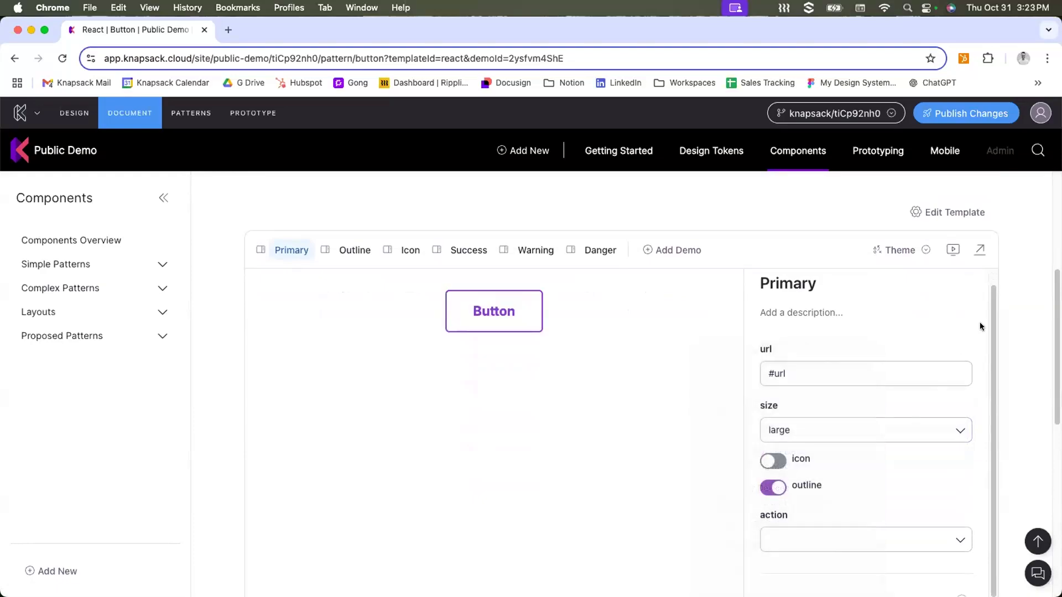
Change the text of the Primary demo's child element to "Click Here".
{"action": "scroll", "coordinate": [980, 322], "scroll_direction": "down", "scroll_amount": 1}
{"action": "scroll", "coordinate": [979, 322], "scroll_direction": "down", "scroll_amount": 3}
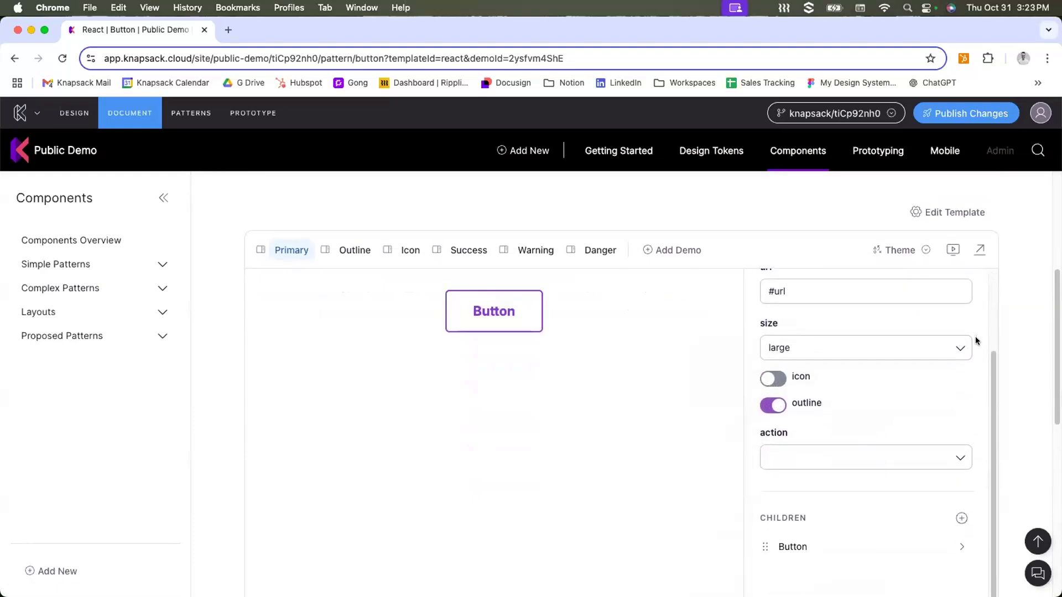
{"action": "left_click", "coordinate": [764, 549]}
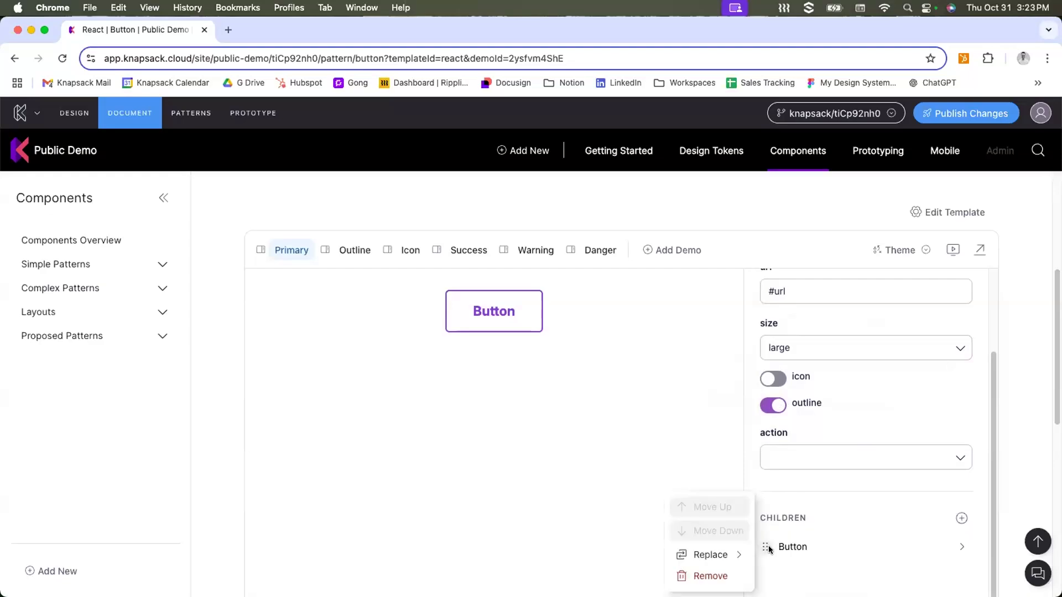
{"action": "left_click", "coordinate": [831, 549]}
{"action": "left_click", "coordinate": [831, 549]}
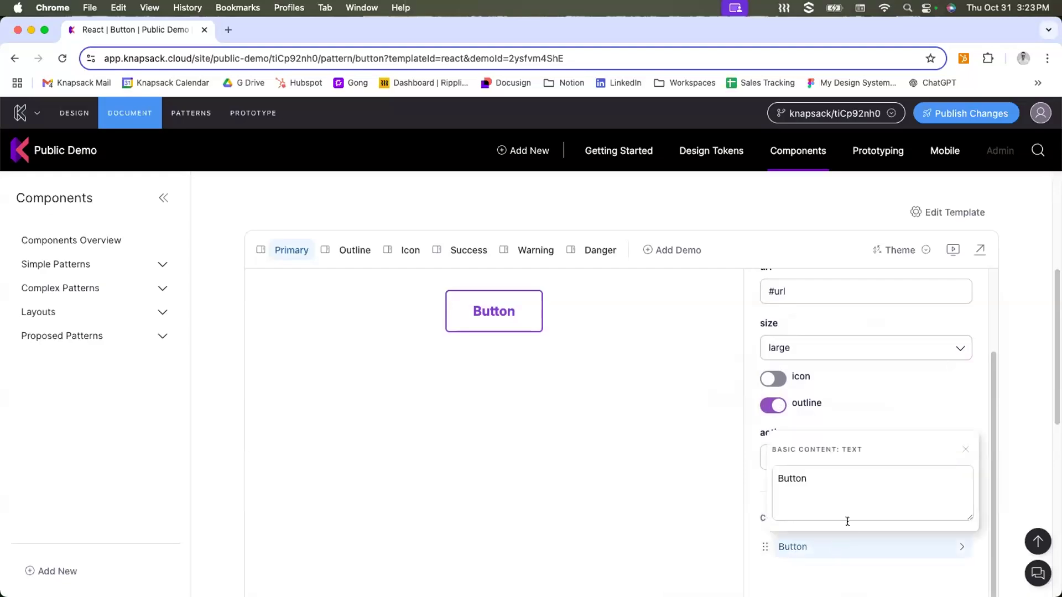
{"action": "double_click", "coordinate": [773, 473]}
{"action": "type", "text": "Click "}
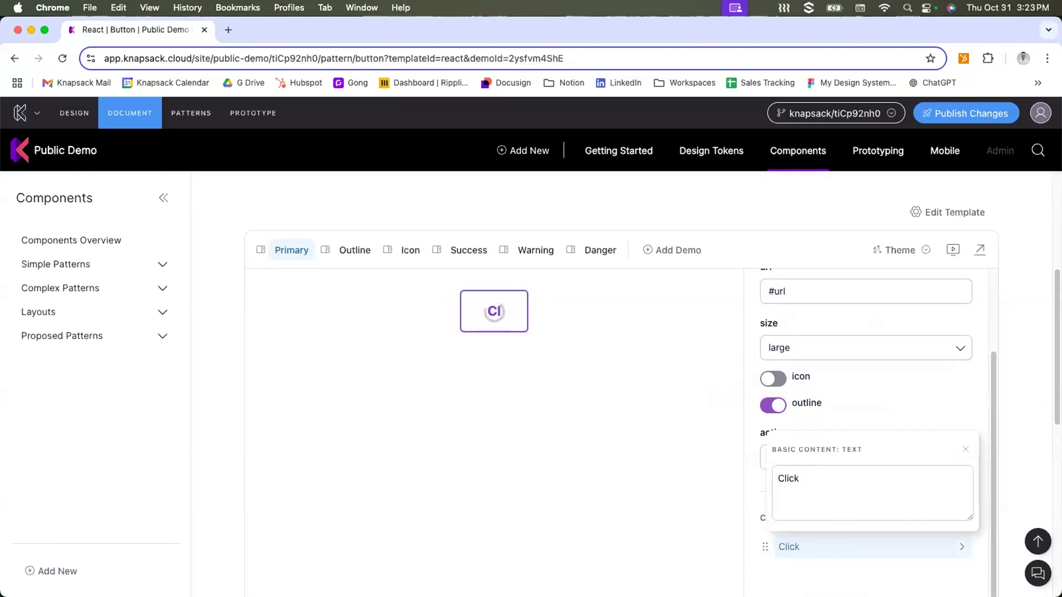
{"action": "type", "text": "Here"}
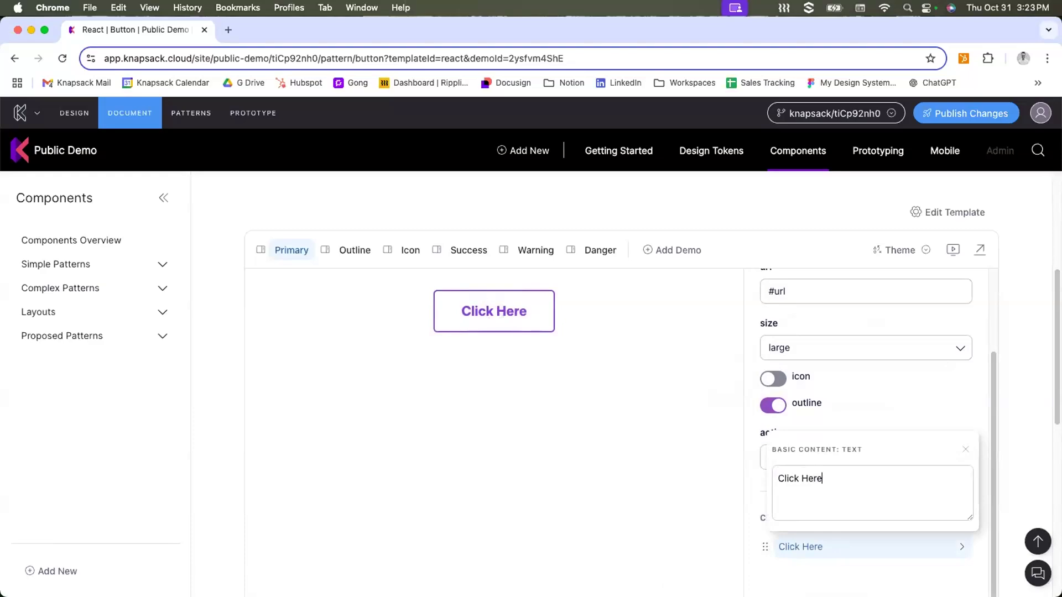
{"action": "left_click", "coordinate": [925, 386]}
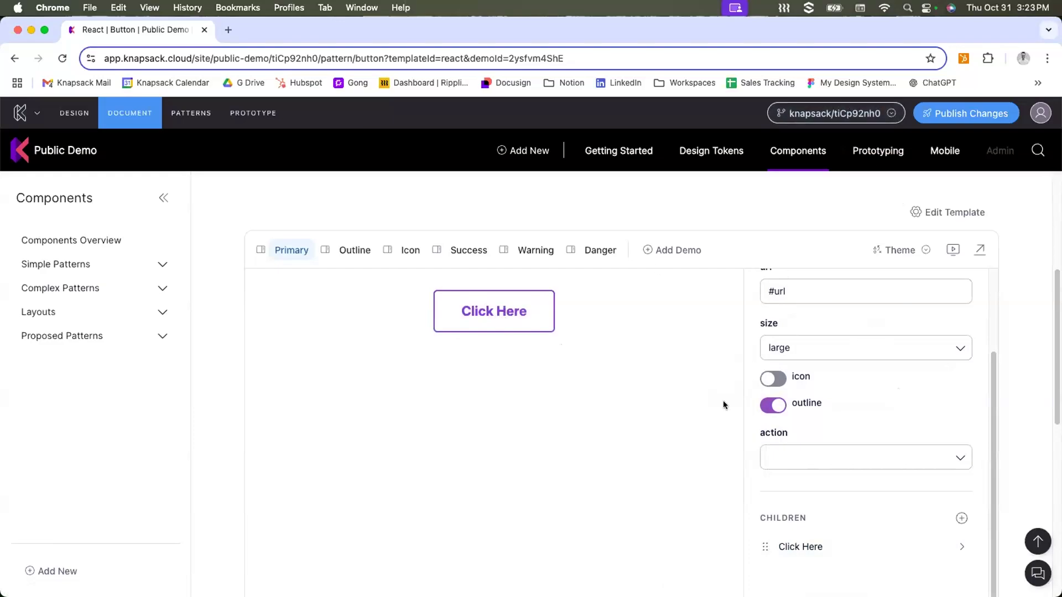
Save the changes to the Button's Primary demo and check its render.
{"action": "scroll", "coordinate": [588, 401], "scroll_direction": "up", "scroll_amount": 3}
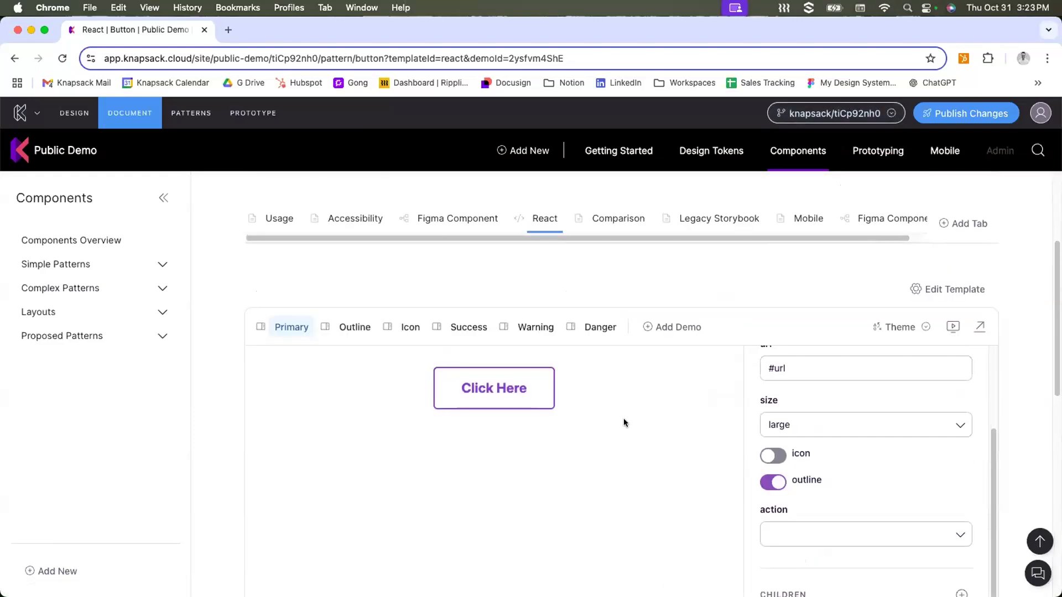
{"action": "scroll", "coordinate": [906, 412], "scroll_direction": "down", "scroll_amount": 5}
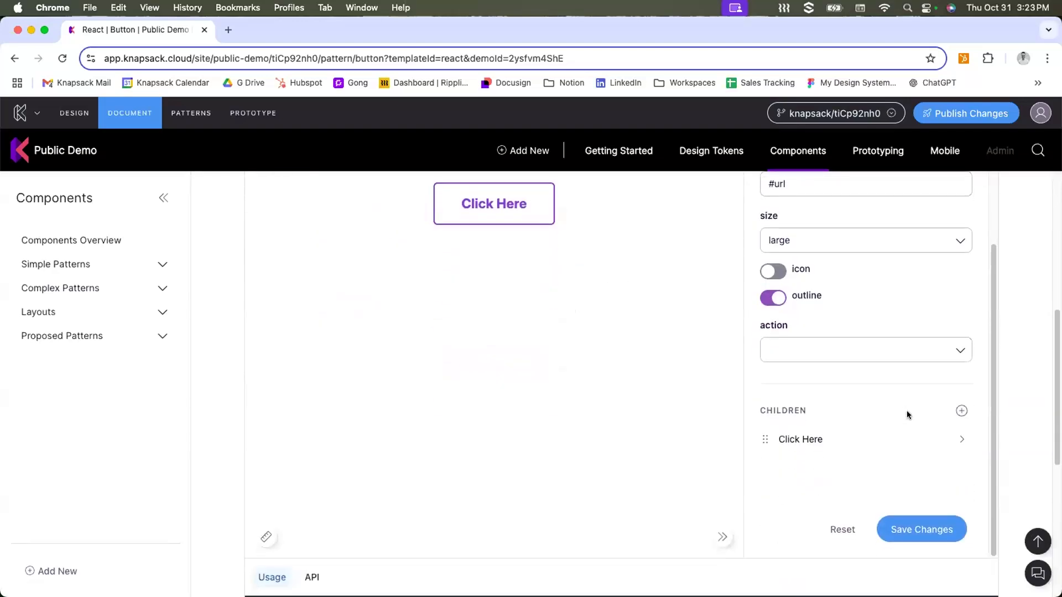
{"action": "left_click", "coordinate": [929, 529]}
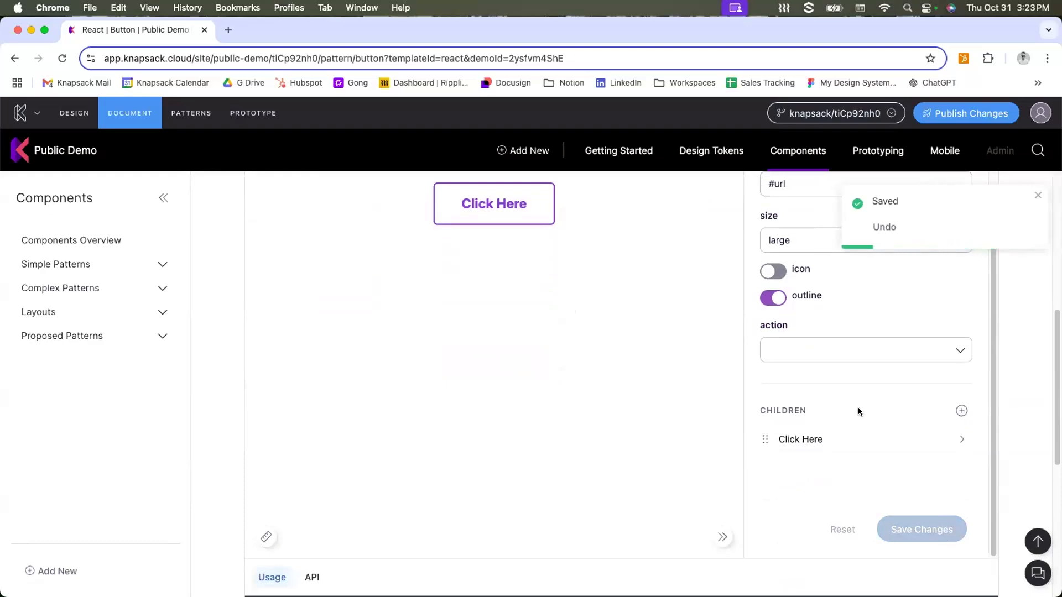
{"action": "scroll", "coordinate": [858, 407], "scroll_direction": "up", "scroll_amount": 3}
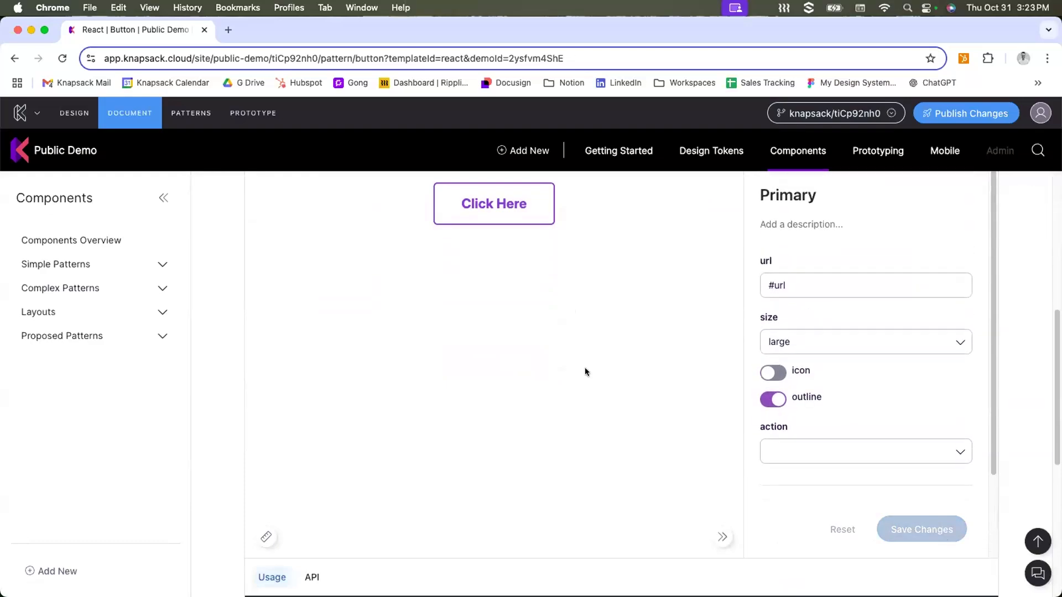
{"action": "scroll", "coordinate": [593, 359], "scroll_direction": "up", "scroll_amount": 5}
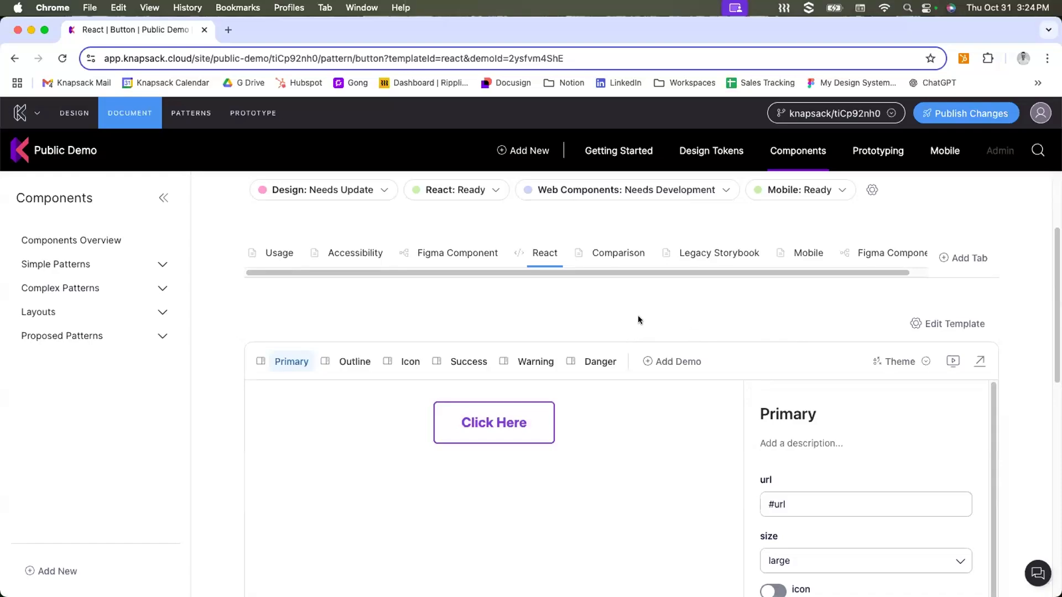
Open the React tab of the Card page under Complex Patterns and inspect the One Author CTA demo with its nested button.
{"action": "left_click", "coordinate": [160, 286]}
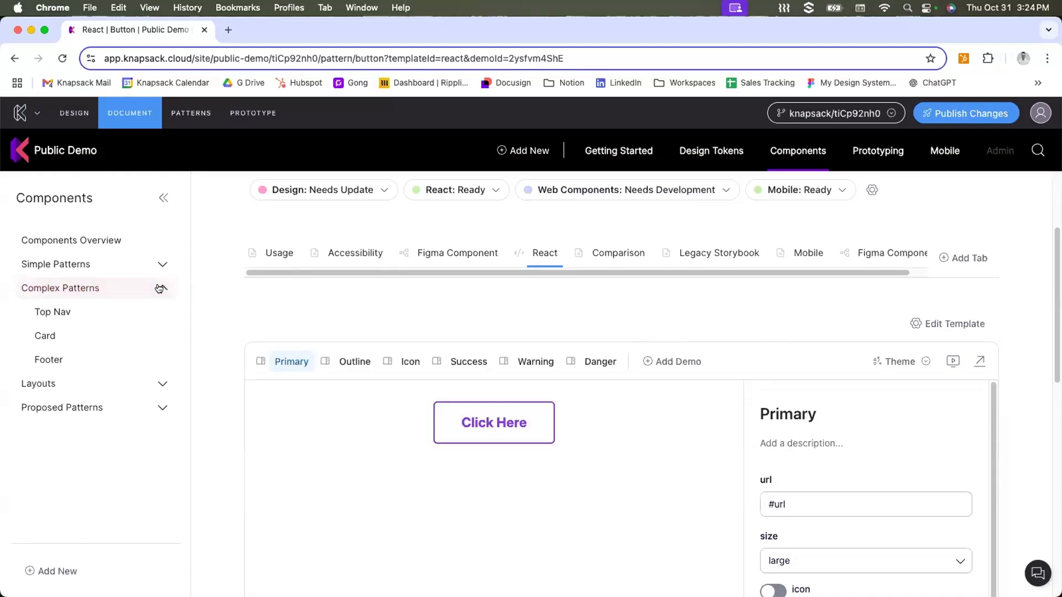
{"action": "left_click", "coordinate": [74, 334]}
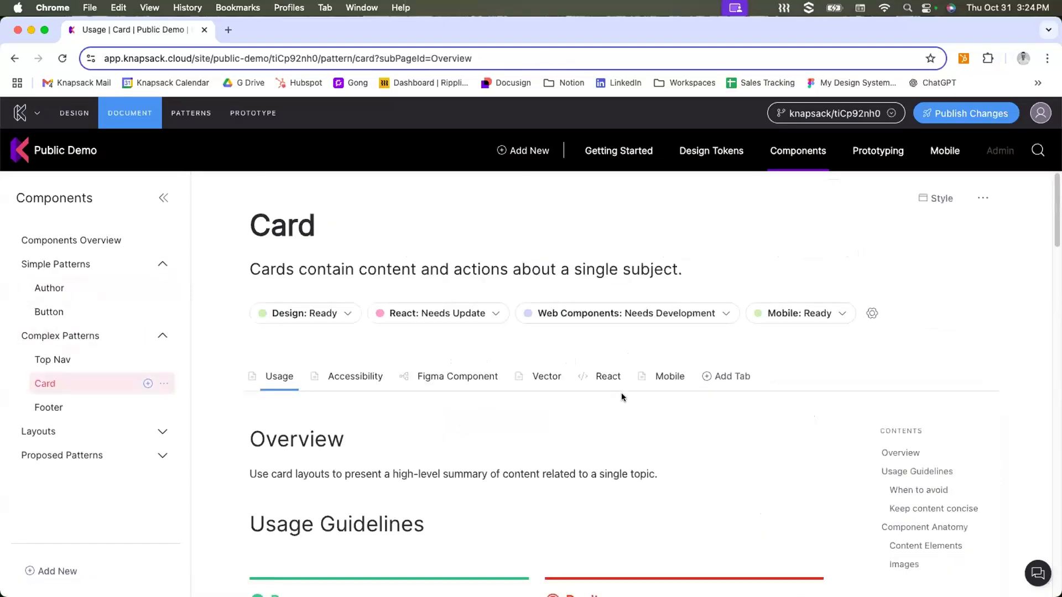
{"action": "left_click", "coordinate": [608, 376]}
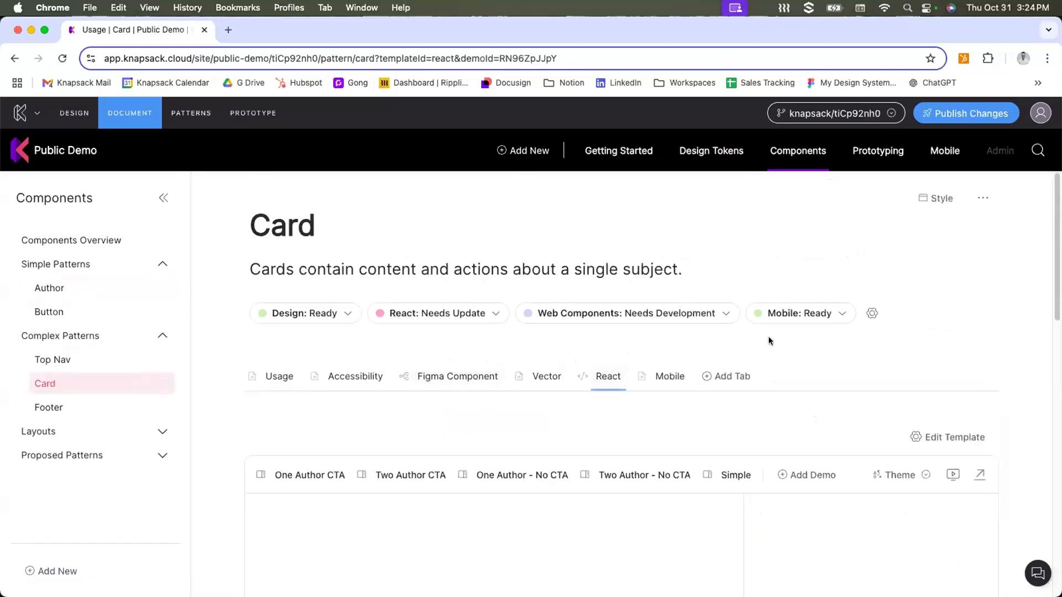
{"action": "scroll", "coordinate": [865, 334], "scroll_direction": "down", "scroll_amount": 5}
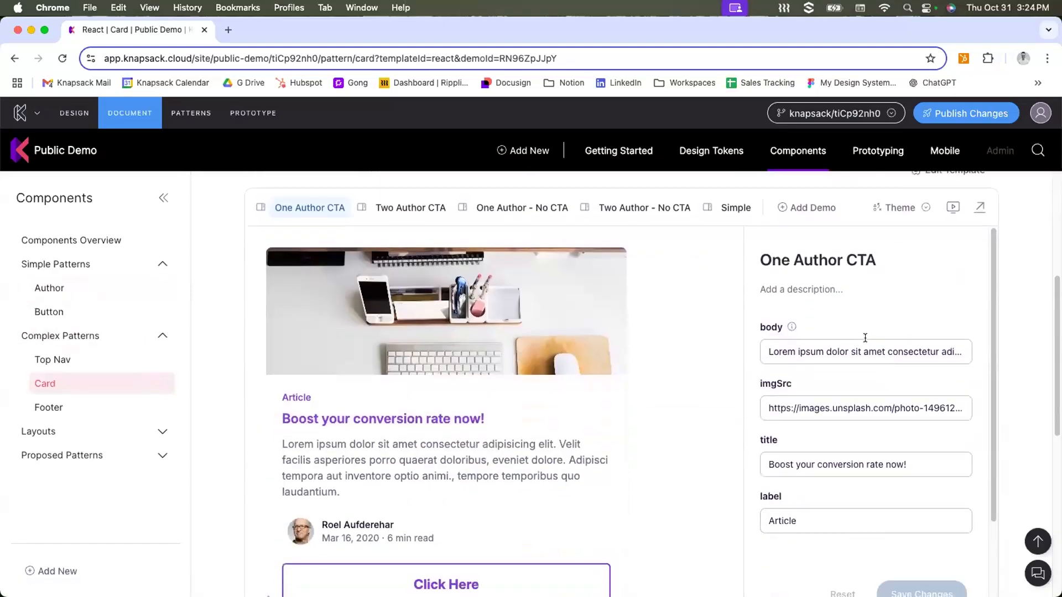
{"action": "scroll", "coordinate": [864, 334], "scroll_direction": "down", "scroll_amount": 1}
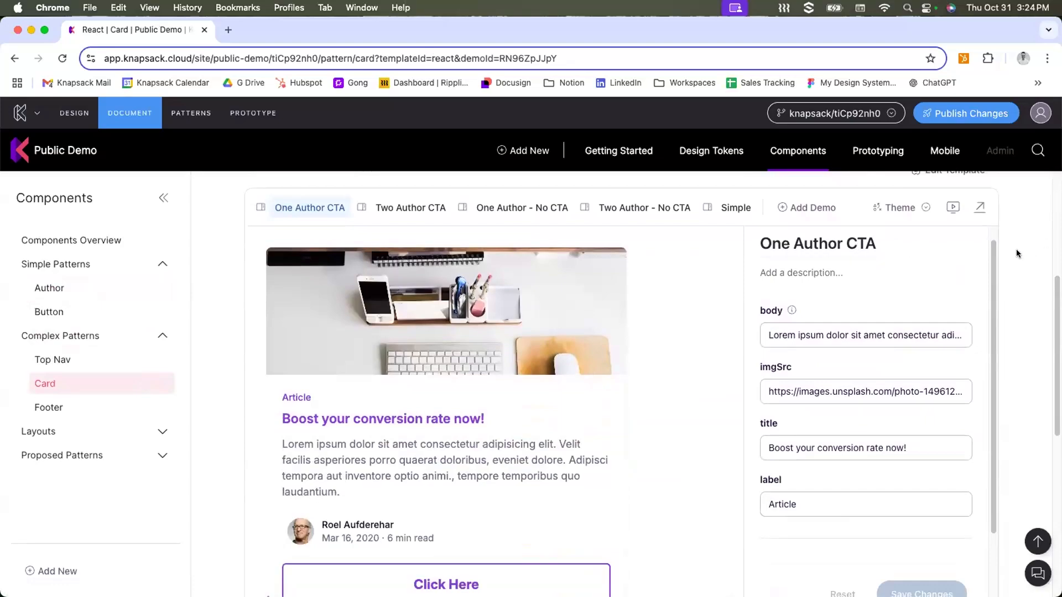
{"action": "scroll", "coordinate": [1017, 253], "scroll_direction": "down", "scroll_amount": 2}
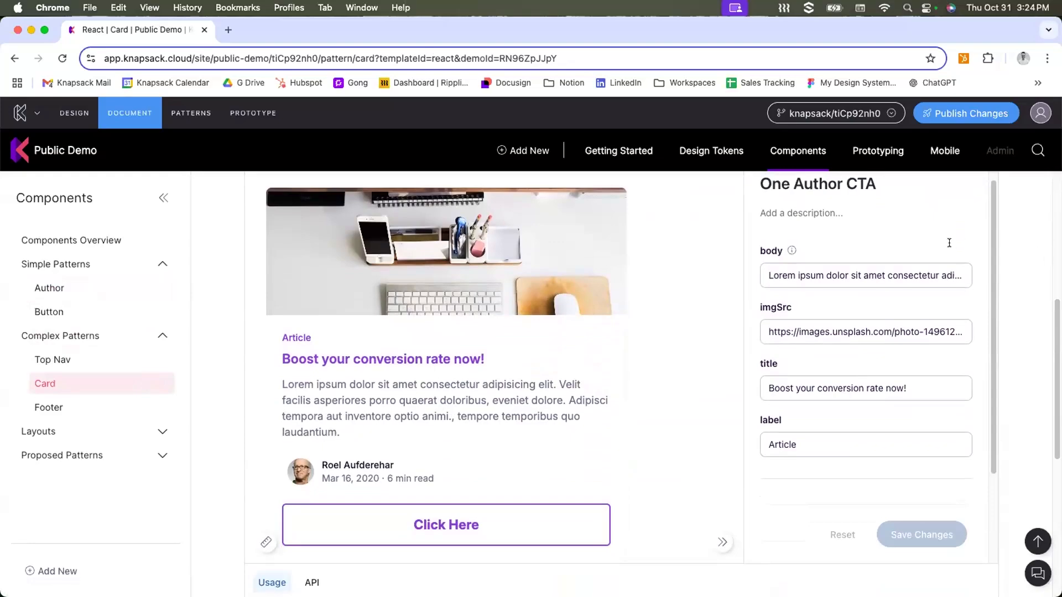
Add the Outline Button pattern as a child of the Card's One Author CTA demo.
{"action": "scroll", "coordinate": [948, 243], "scroll_direction": "down", "scroll_amount": 4}
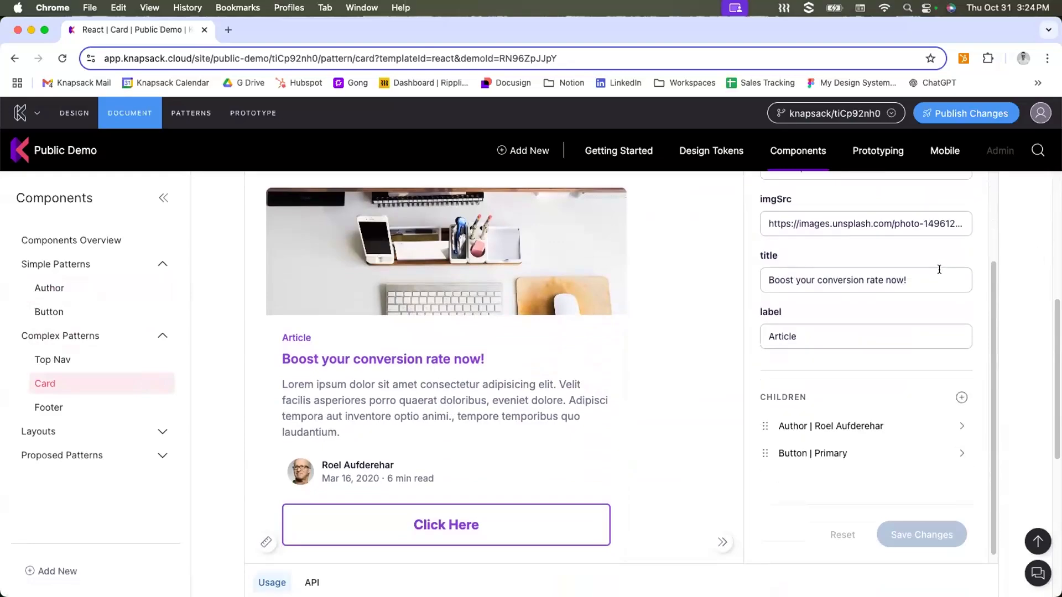
{"action": "left_click", "coordinate": [953, 390]}
{"action": "mouse_move", "coordinate": [896, 370]}
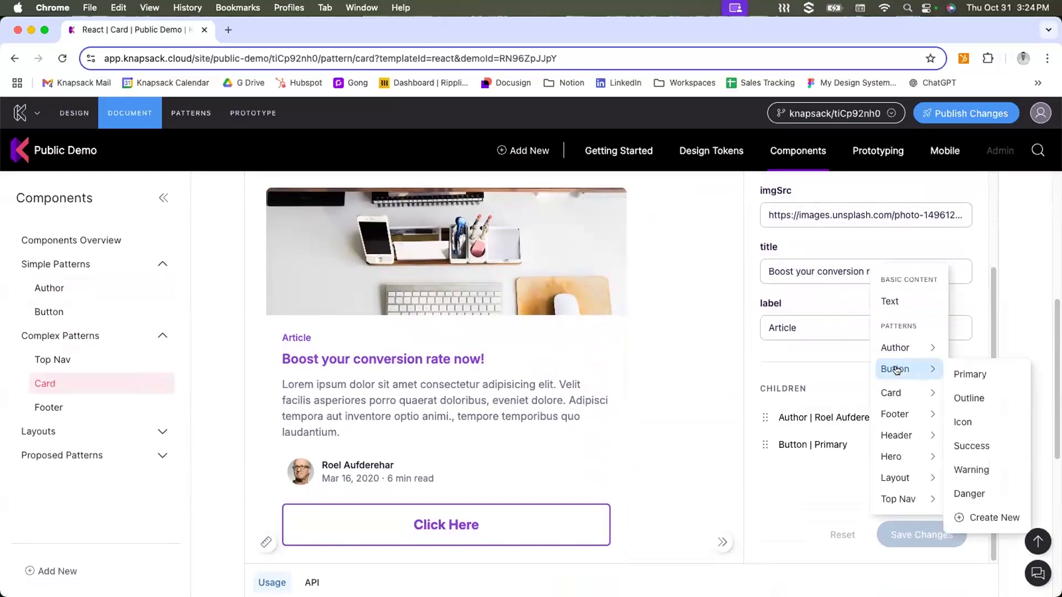
{"action": "left_click", "coordinate": [981, 396]}
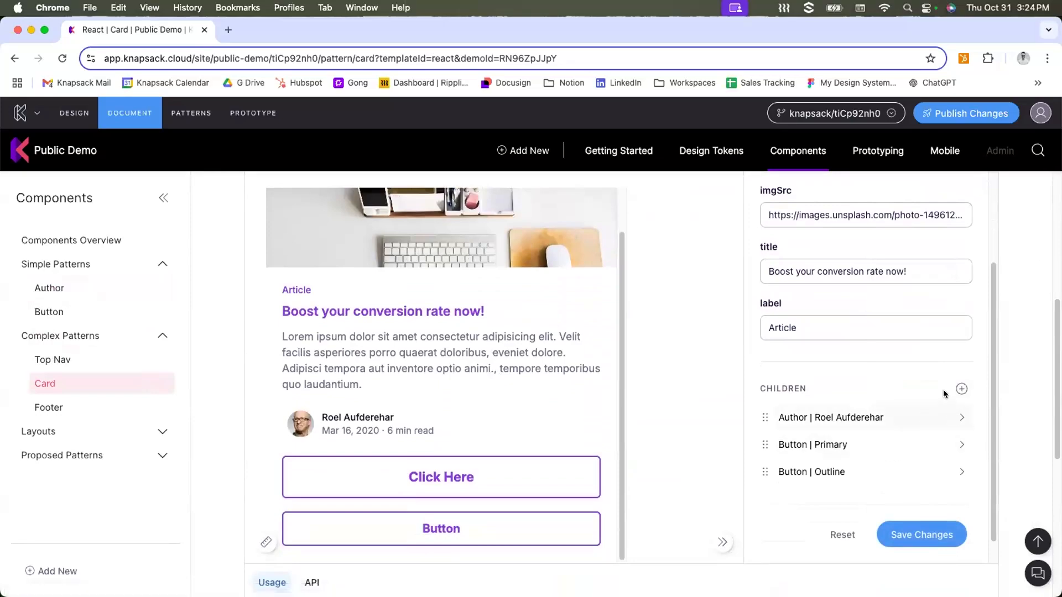
Add the second listed Author pattern as a child of the Card's One Author CTA demo and check its render.
{"action": "left_click", "coordinate": [961, 388]}
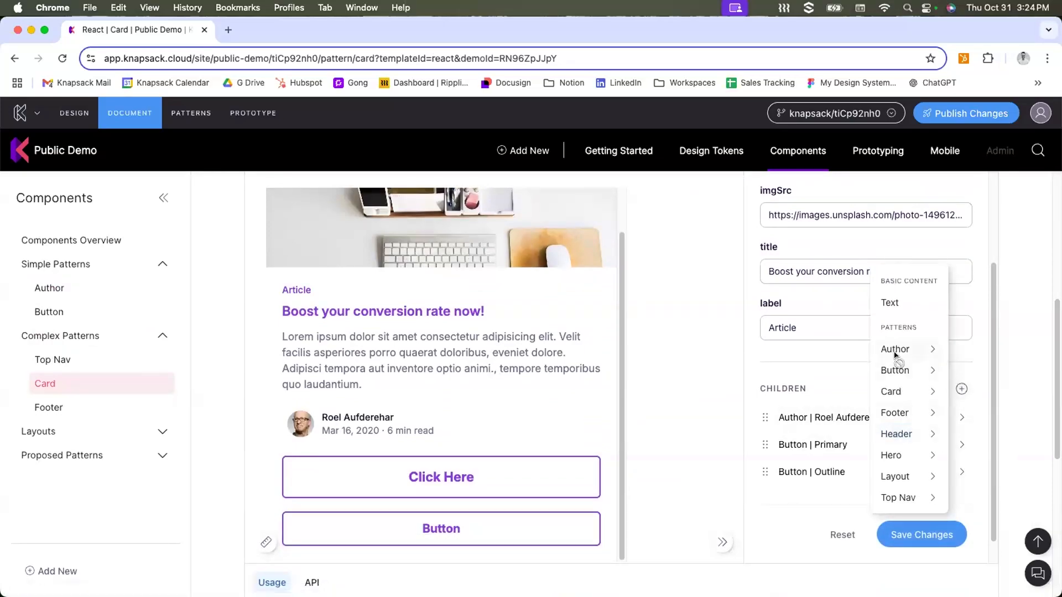
{"action": "mouse_move", "coordinate": [895, 354]}
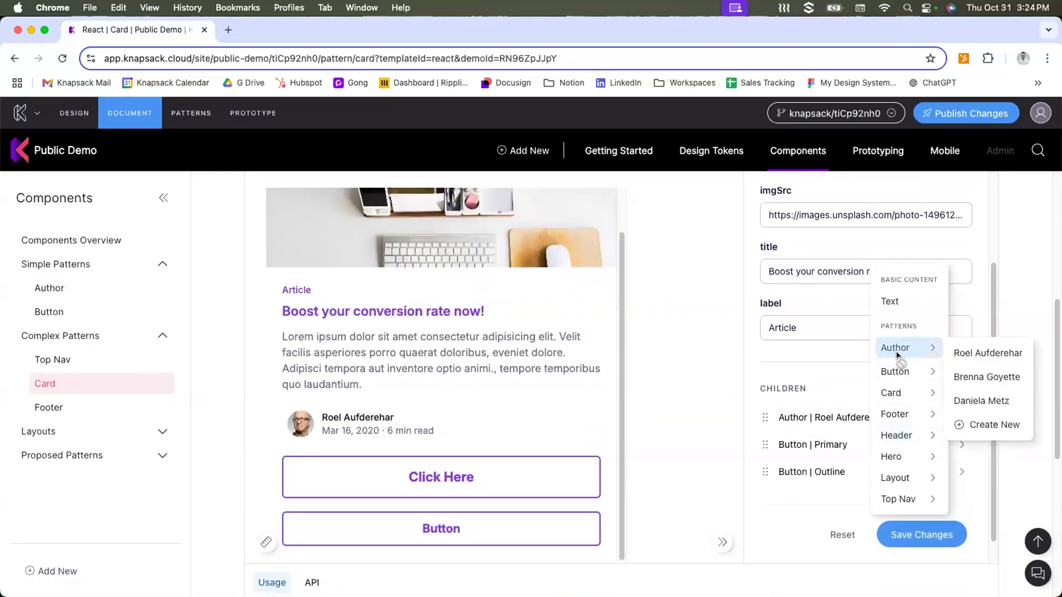
{"action": "left_click", "coordinate": [980, 377]}
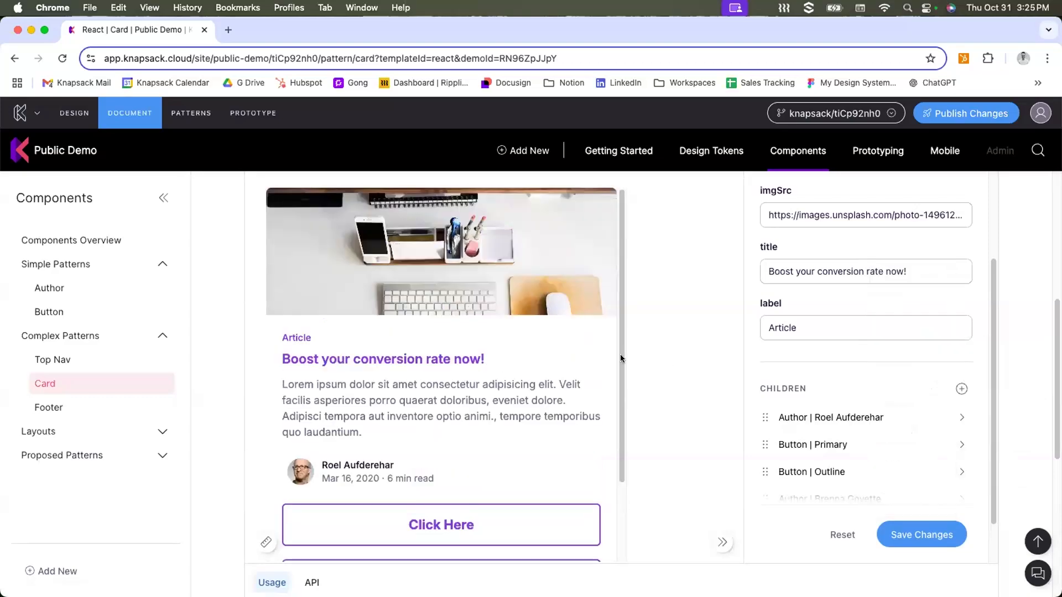
{"action": "left_click_drag", "start_coordinate": [623, 370], "coordinate": [622, 452]}
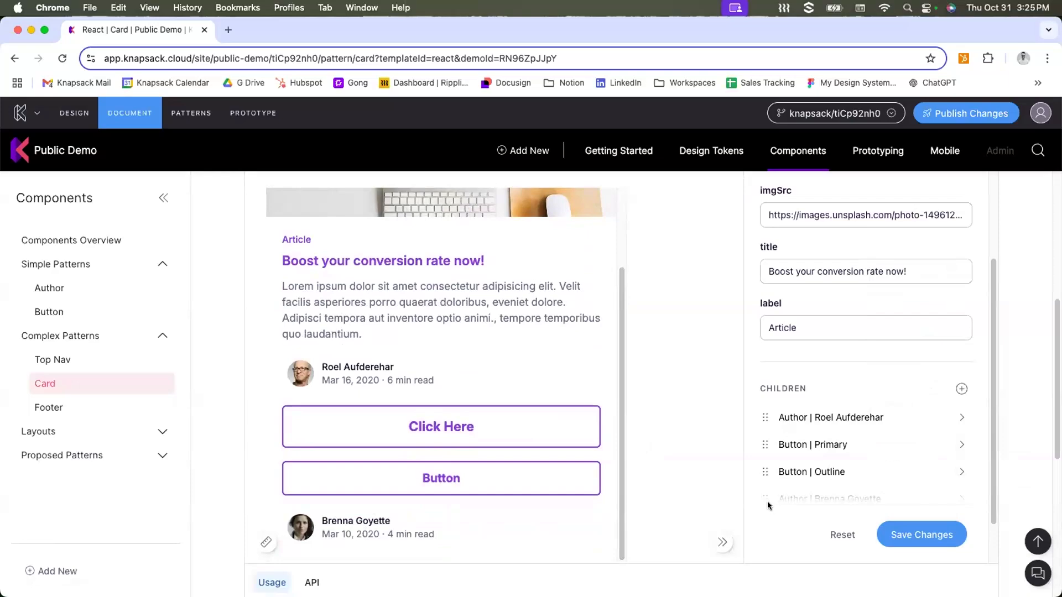
Move the newly added Author to the first place among the One Author CTA demo's children.
{"action": "left_click_drag", "start_coordinate": [765, 498], "coordinate": [752, 417]}
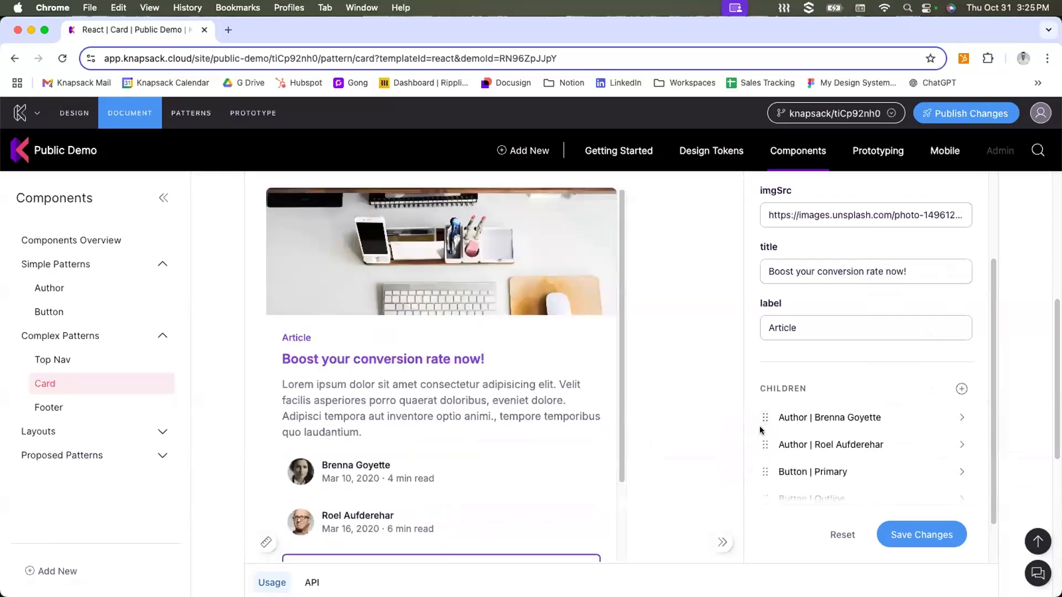
{"action": "scroll", "coordinate": [807, 400], "scroll_direction": "down", "scroll_amount": 2}
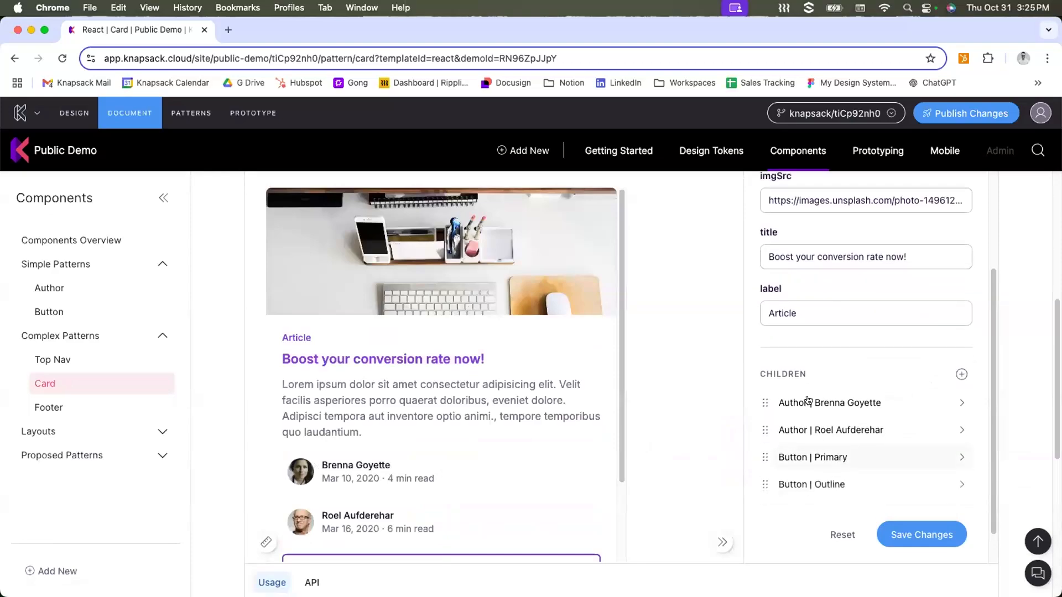
{"action": "scroll", "coordinate": [807, 400], "scroll_direction": "down", "scroll_amount": 2}
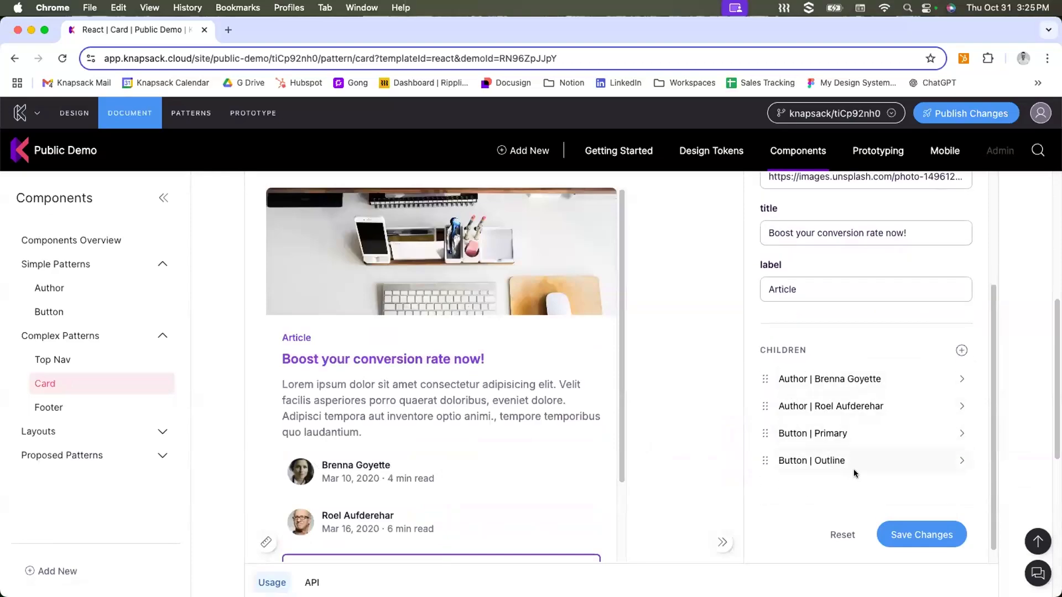
Remove the original Author from the One Author CTA demo's children and check the card preview.
{"action": "left_click", "coordinate": [762, 406]}
{"action": "left_click", "coordinate": [706, 449]}
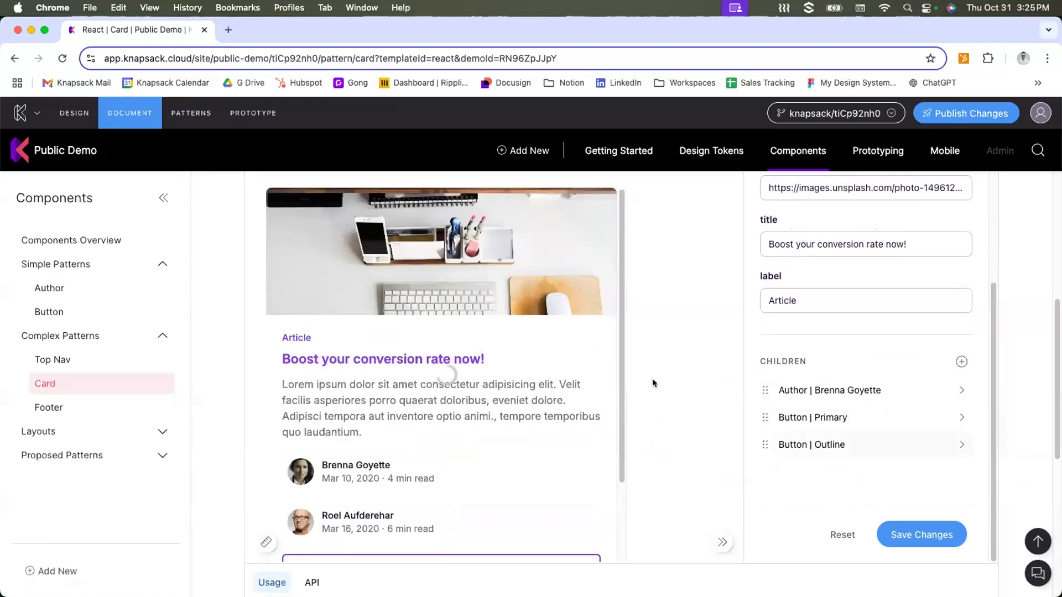
{"action": "scroll", "coordinate": [560, 365], "scroll_direction": "down", "scroll_amount": 2}
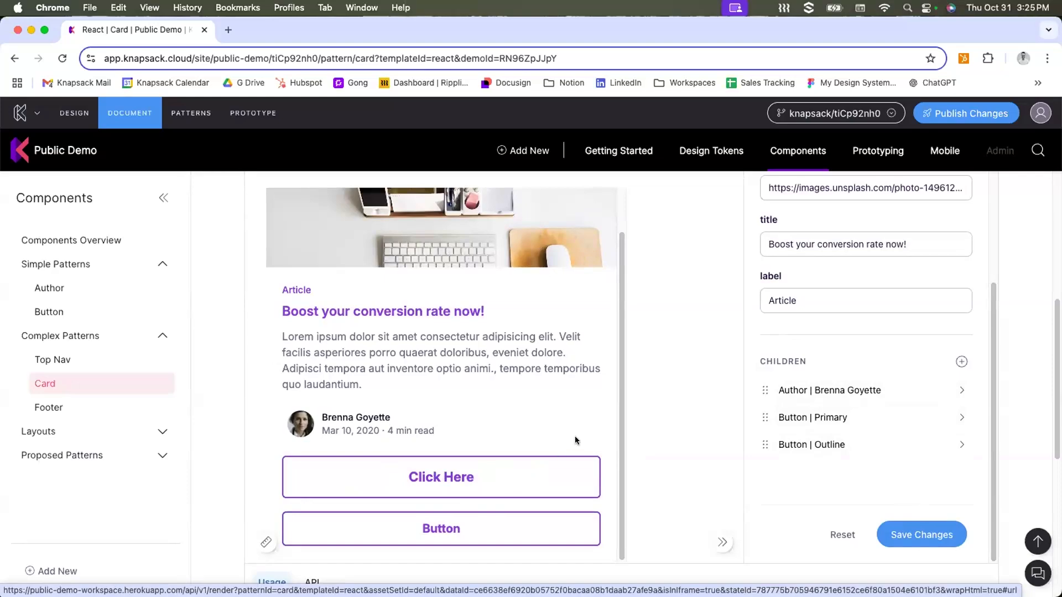
Expand the One Author CTA demo's full JSX usage code and examine the nested Author and Button elements.
{"action": "scroll", "coordinate": [581, 433], "scroll_direction": "up", "scroll_amount": 3}
{"action": "scroll", "coordinate": [783, 412], "scroll_direction": "up", "scroll_amount": 3}
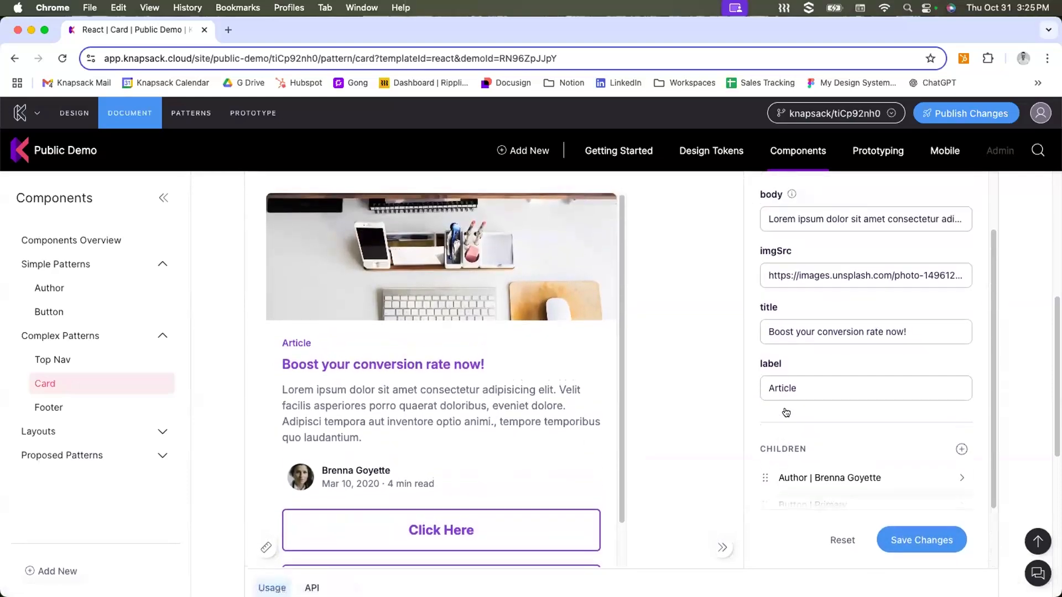
{"action": "scroll", "coordinate": [810, 416], "scroll_direction": "down", "scroll_amount": 3}
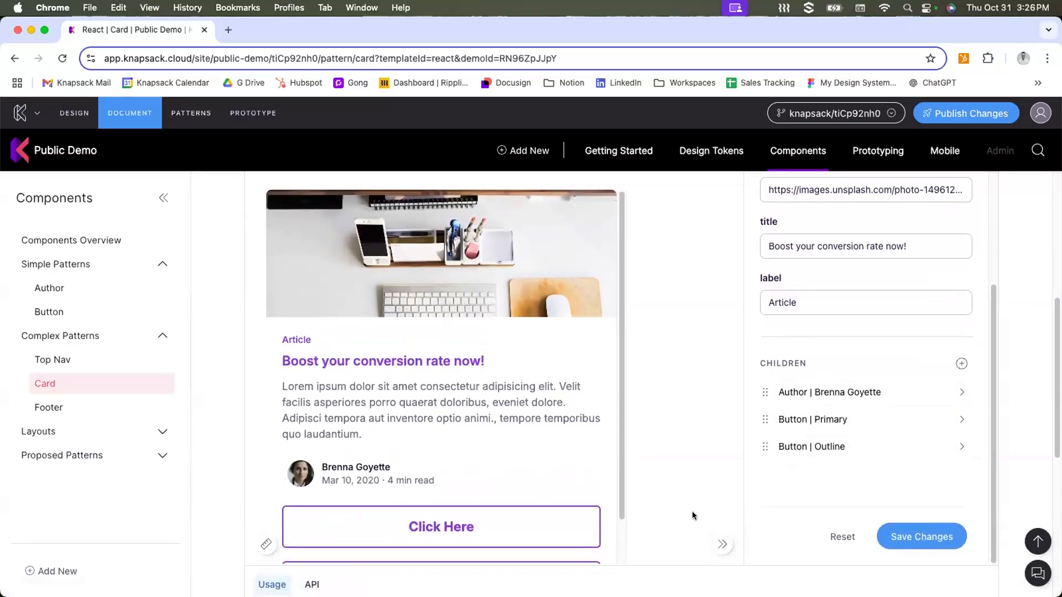
{"action": "scroll", "coordinate": [692, 511], "scroll_direction": "down", "scroll_amount": 4}
{"action": "scroll", "coordinate": [621, 334], "scroll_direction": "down", "scroll_amount": 1}
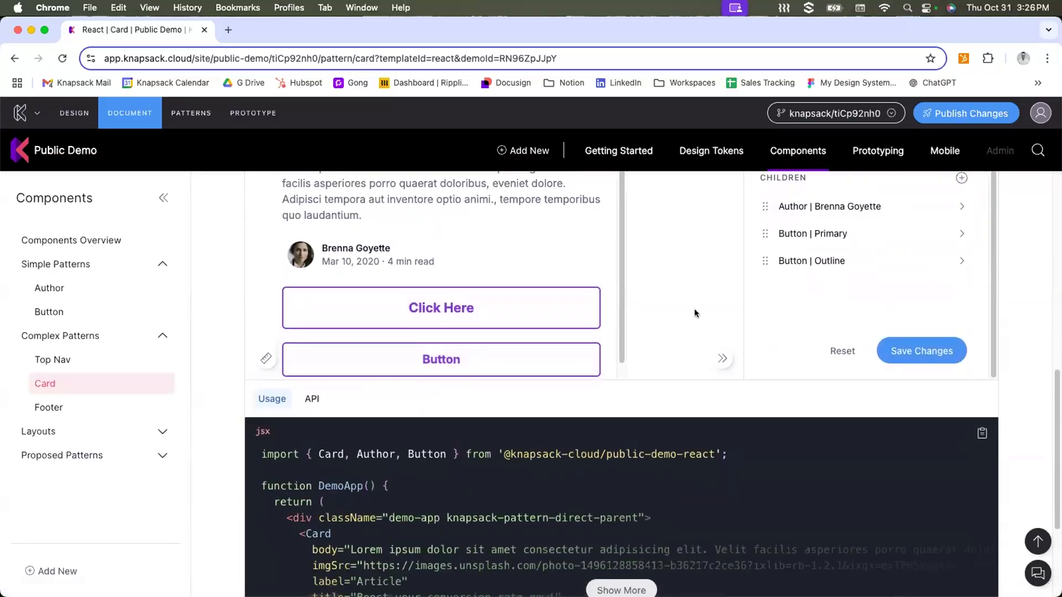
{"action": "scroll", "coordinate": [663, 414], "scroll_direction": "down", "scroll_amount": 2}
{"action": "left_click", "coordinate": [629, 497]}
{"action": "scroll", "coordinate": [769, 433], "scroll_direction": "down", "scroll_amount": 6}
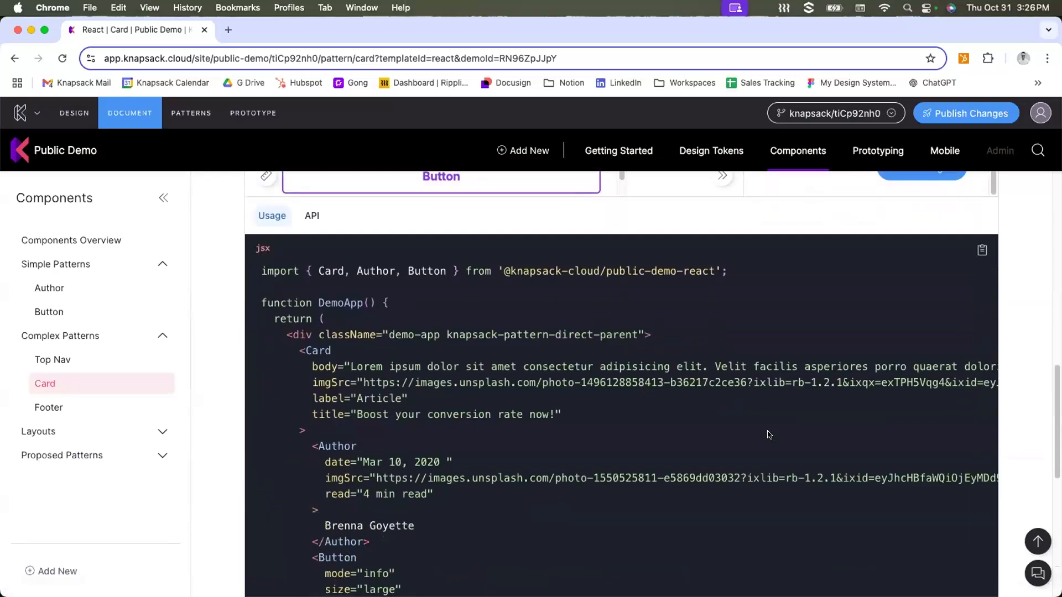
{"action": "scroll", "coordinate": [766, 437], "scroll_direction": "down", "scroll_amount": 3}
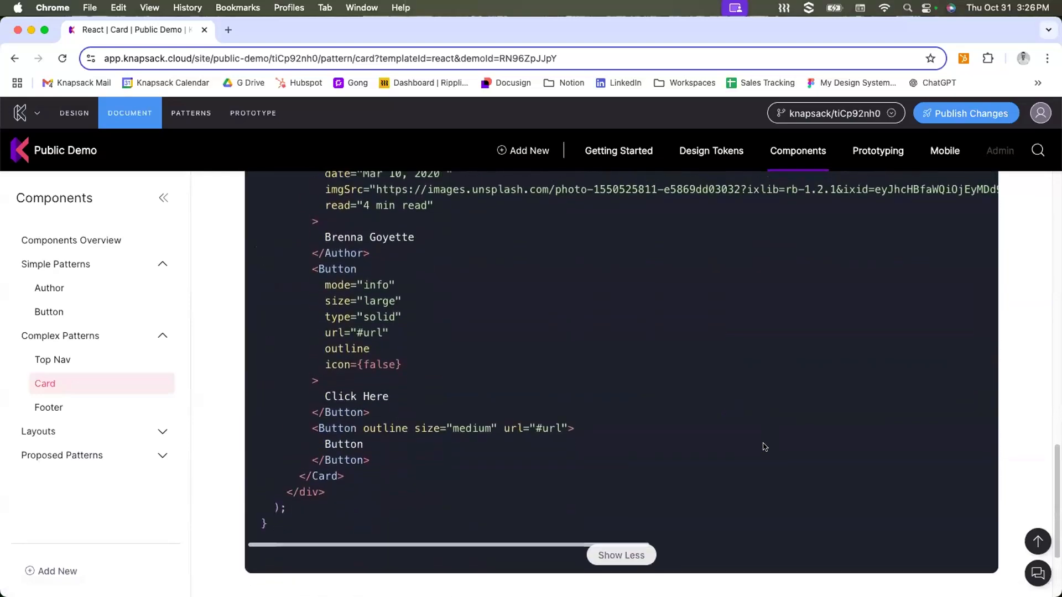
Switch the Card demo's Dual theme to dark and examine the card, author and buttons in the preview.
{"action": "scroll", "coordinate": [763, 443], "scroll_direction": "up", "scroll_amount": 9}
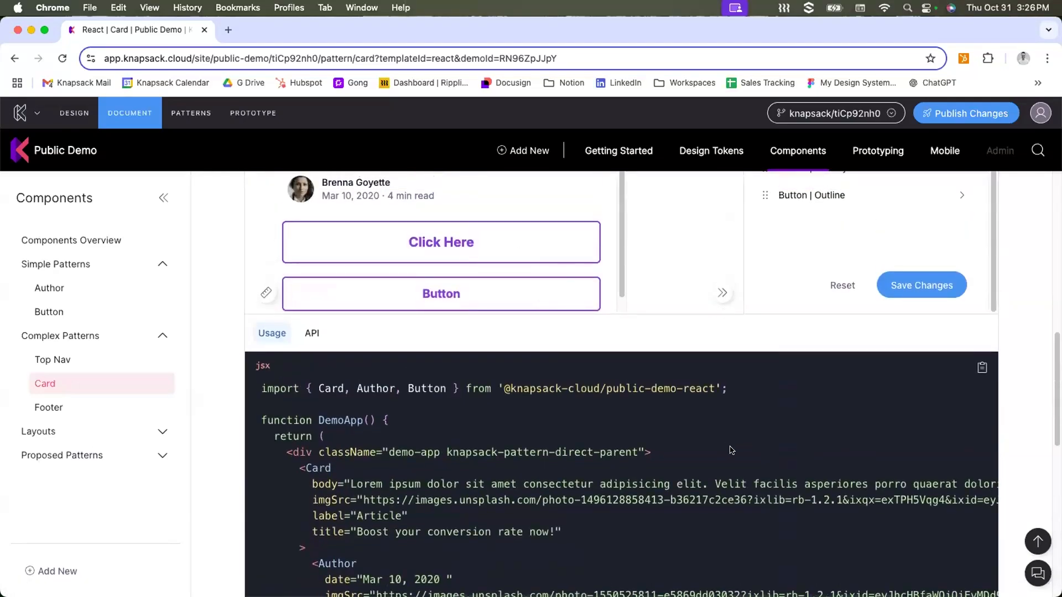
{"action": "scroll", "coordinate": [735, 450], "scroll_direction": "up", "scroll_amount": 7}
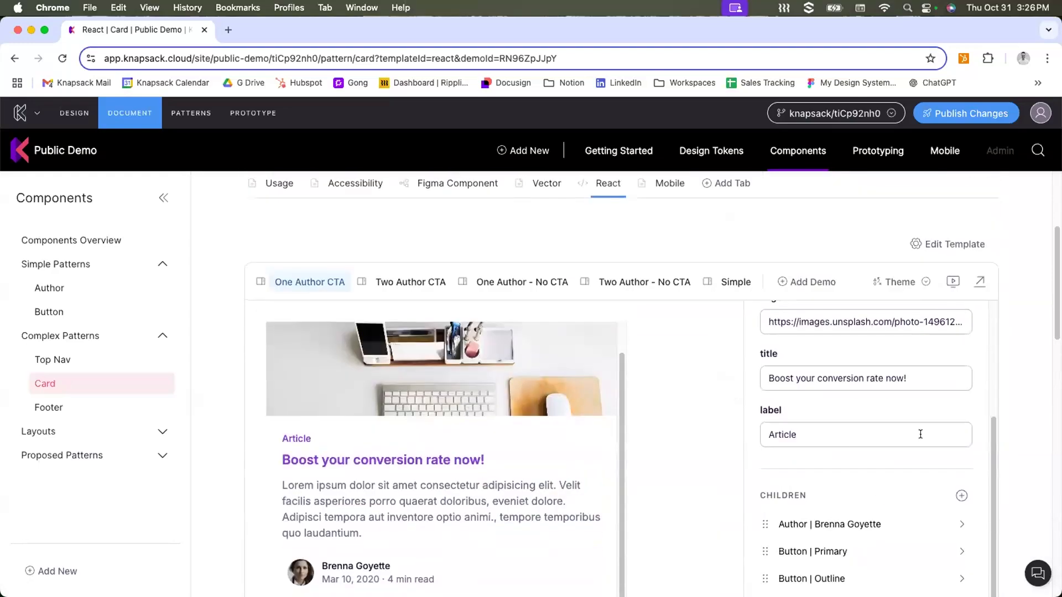
{"action": "left_click", "coordinate": [908, 282]}
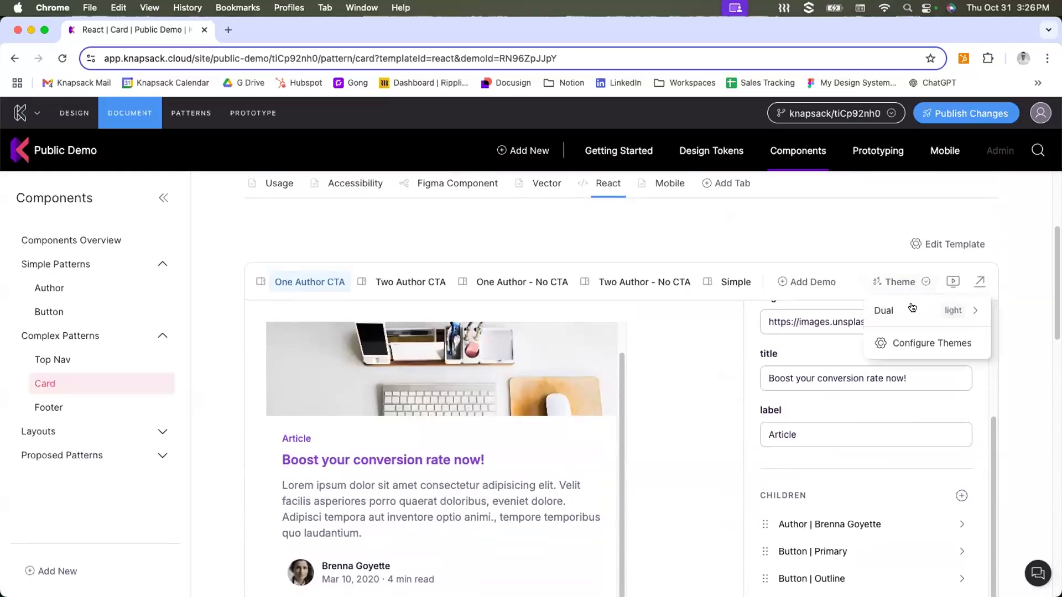
{"action": "mouse_move", "coordinate": [911, 310]}
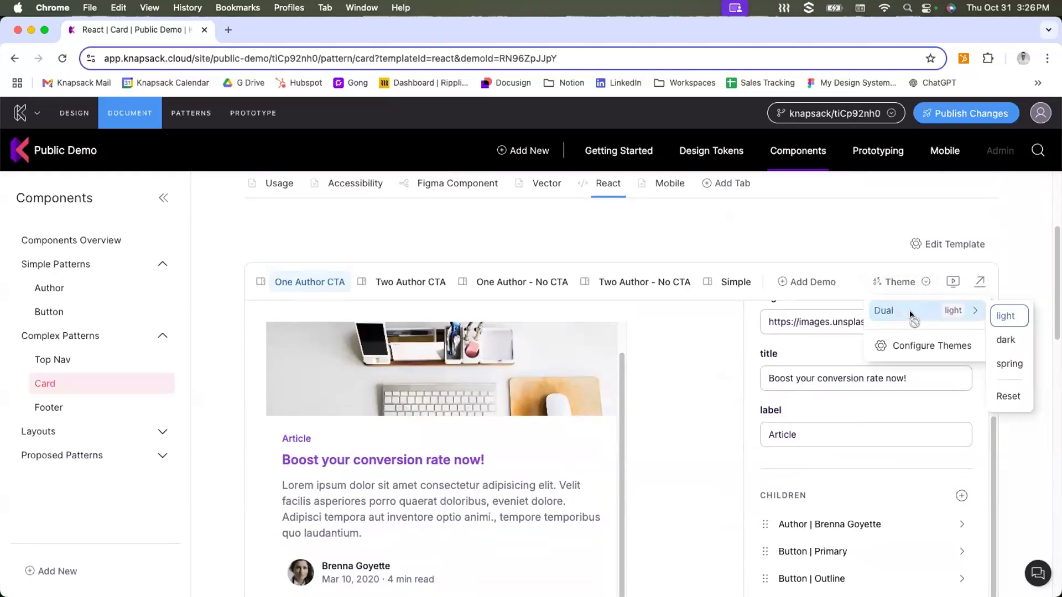
{"action": "left_click", "coordinate": [911, 316]}
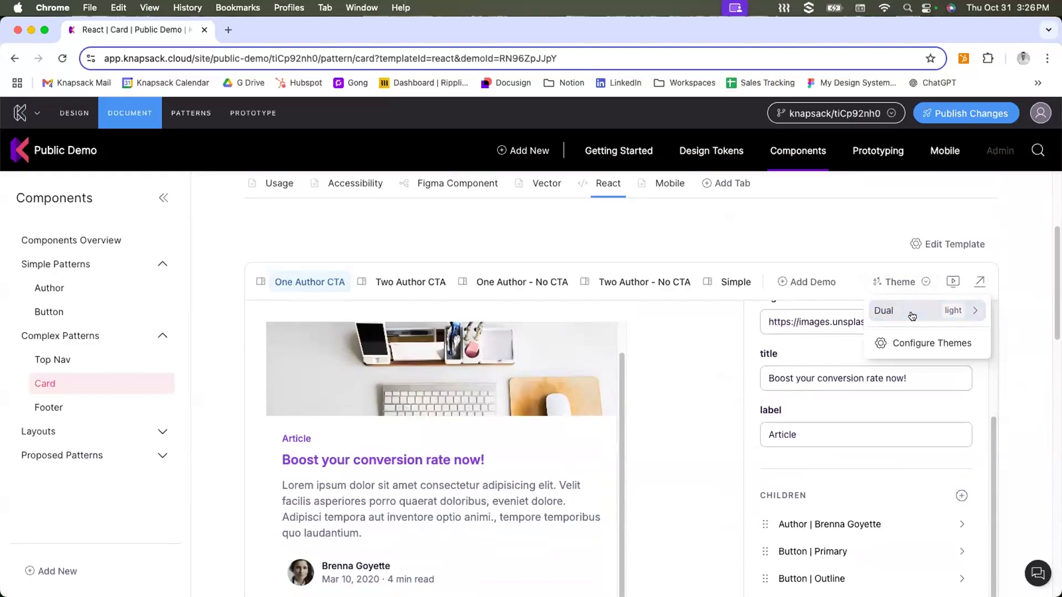
{"action": "left_click", "coordinate": [911, 316]}
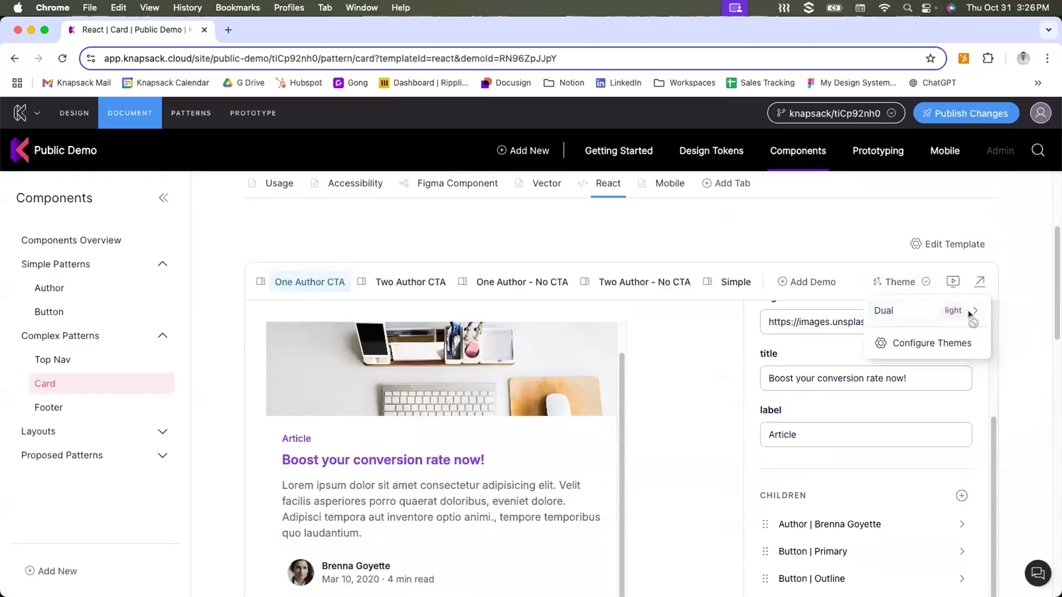
{"action": "mouse_move", "coordinate": [971, 313]}
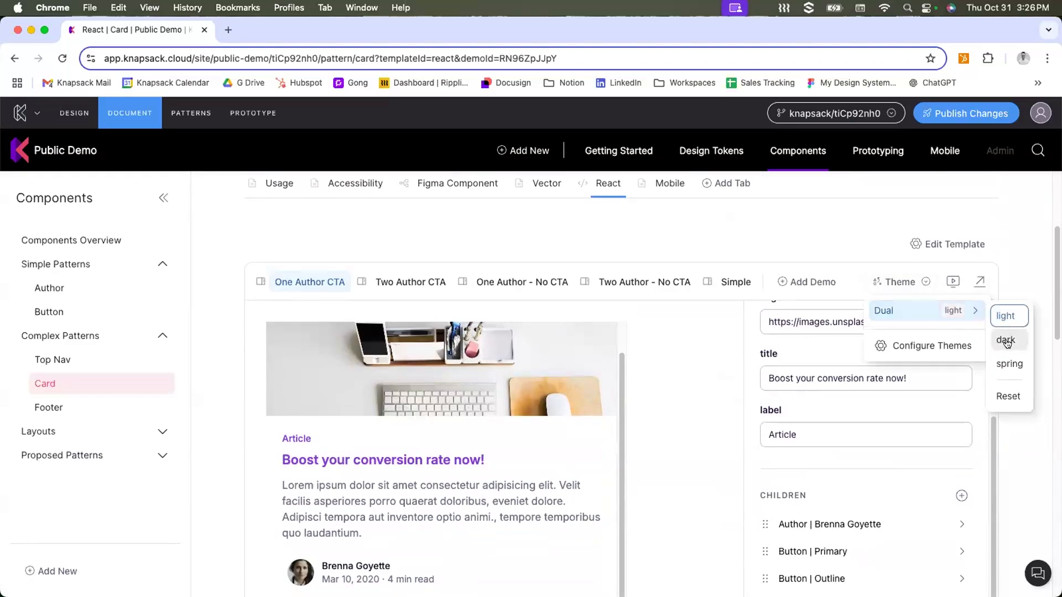
{"action": "left_click", "coordinate": [1006, 341]}
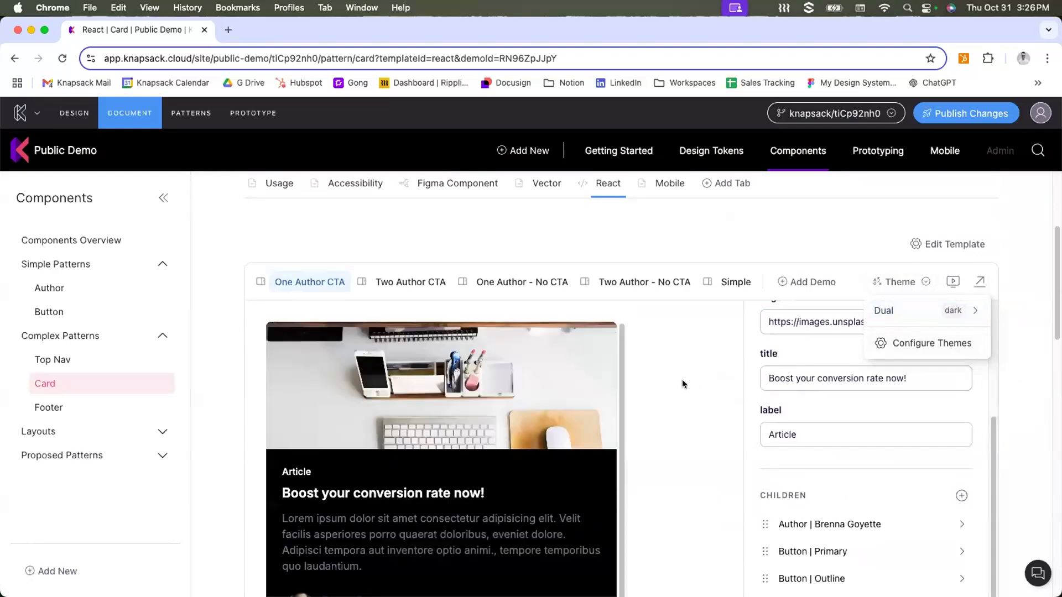
{"action": "left_click", "coordinate": [684, 383]}
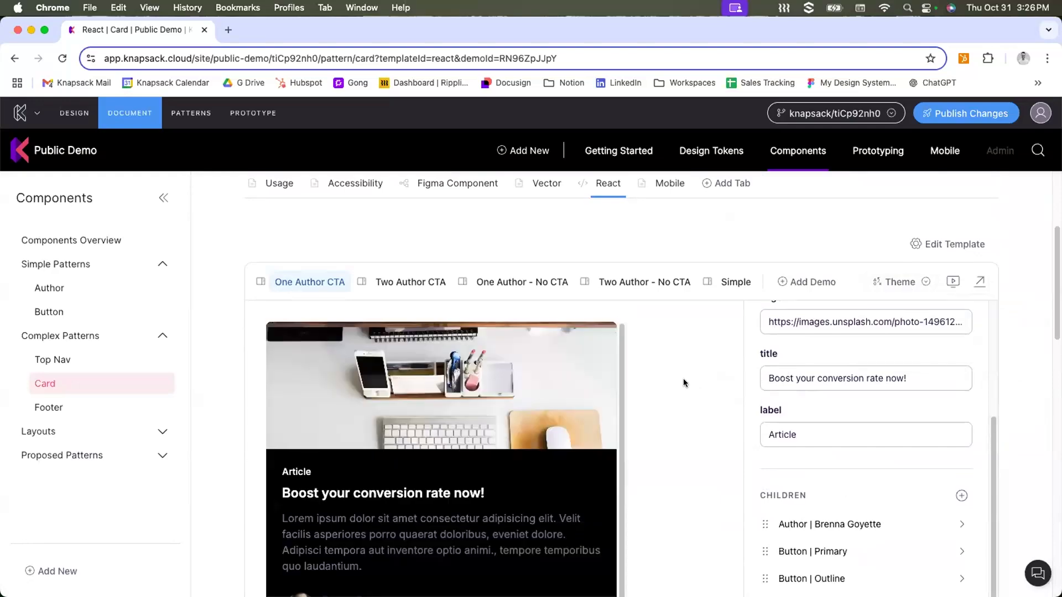
{"action": "scroll", "coordinate": [684, 384], "scroll_direction": "down", "scroll_amount": 3}
{"action": "scroll", "coordinate": [683, 380], "scroll_direction": "down", "scroll_amount": 5}
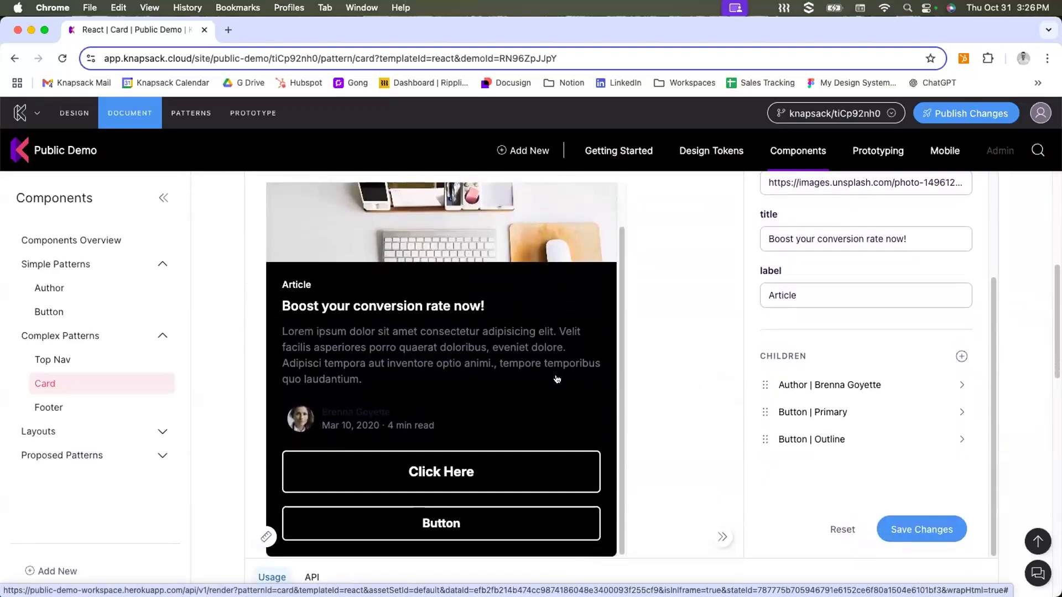
{"action": "scroll", "coordinate": [557, 380], "scroll_direction": "up", "scroll_amount": 2}
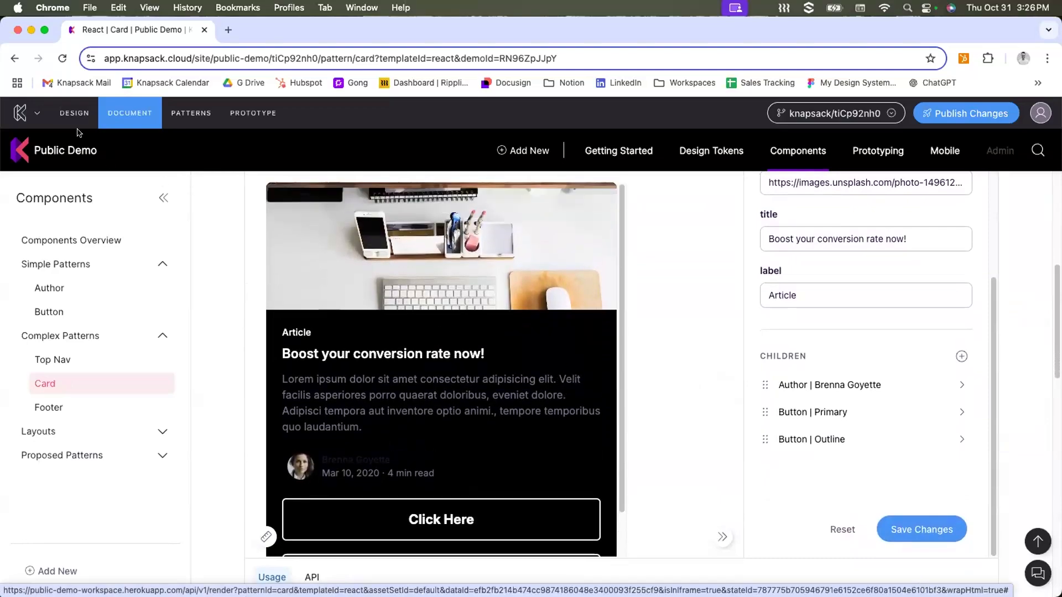
Open the workspace's design tokens and look through the list of all tokens.
{"action": "left_click", "coordinate": [61, 114]}
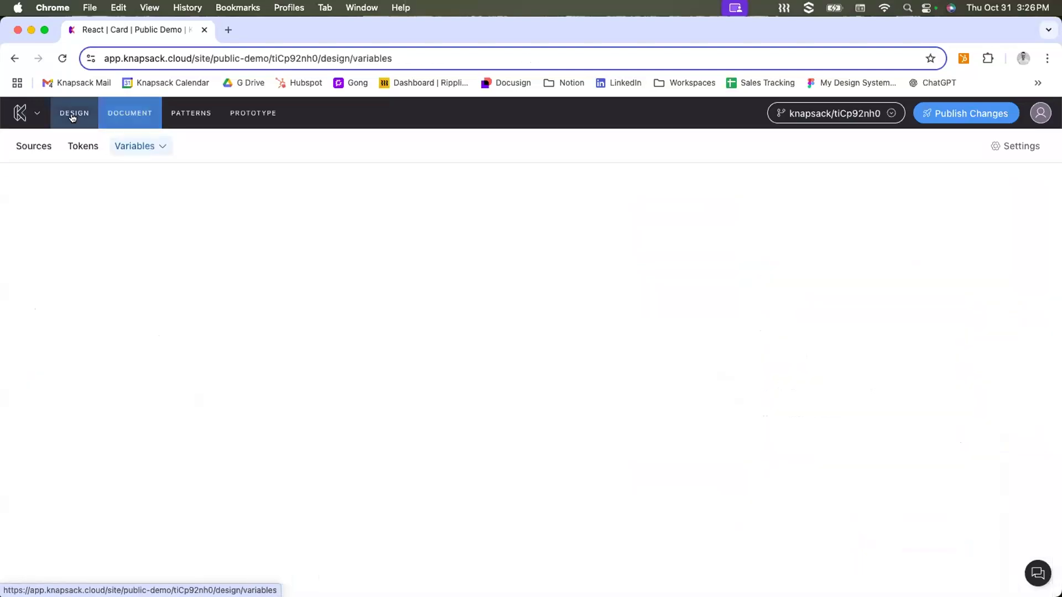
{"action": "left_click", "coordinate": [139, 146]}
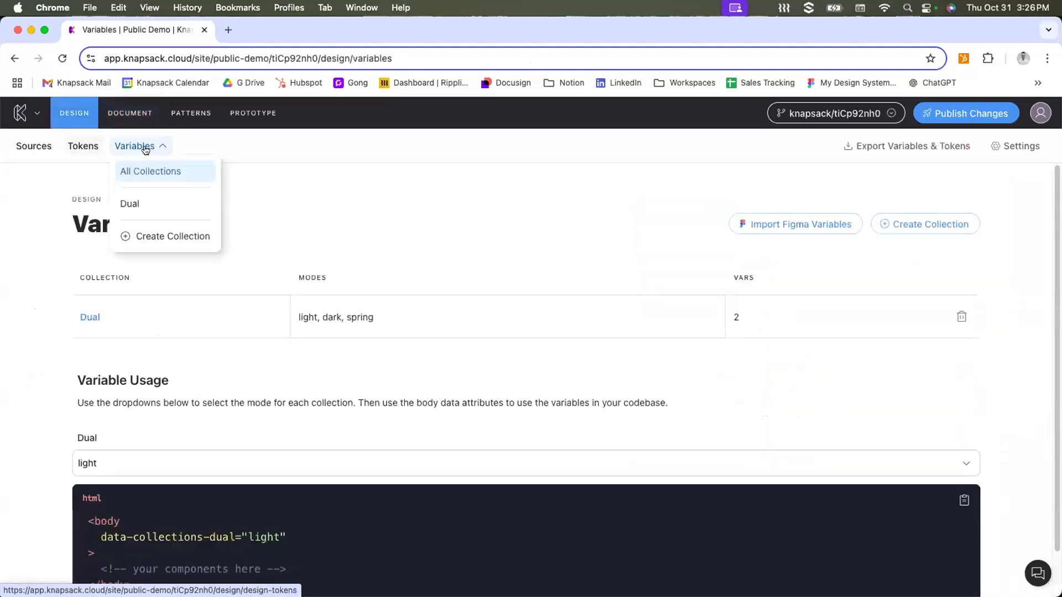
{"action": "left_click", "coordinate": [83, 147]}
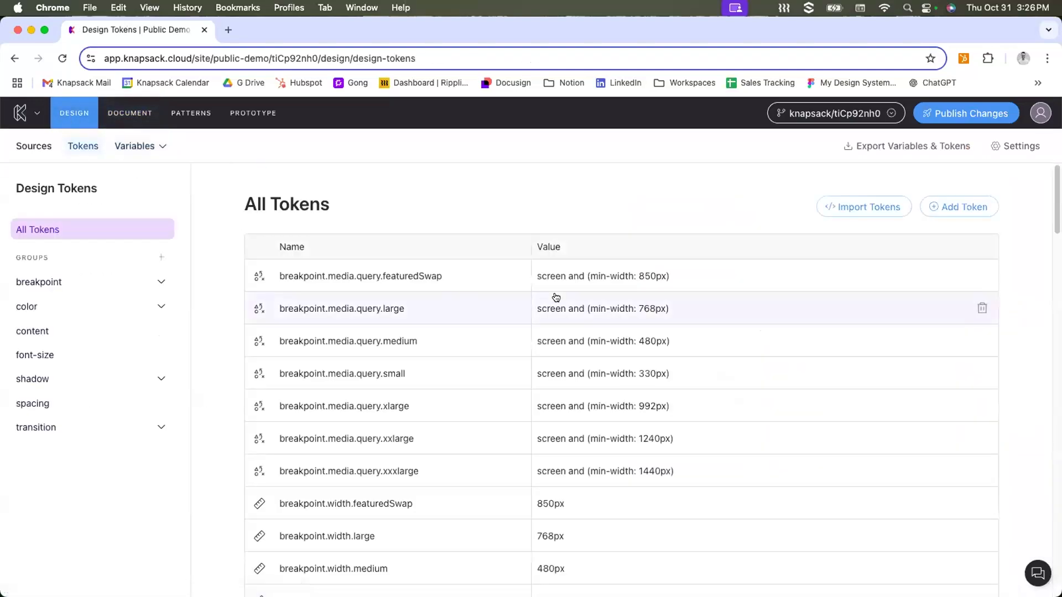
{"action": "scroll", "coordinate": [688, 296], "scroll_direction": "down", "scroll_amount": 5}
Look through the breakpoint, font-size and transition token groups and open the transition delay token "slow" for editing.
{"action": "left_click", "coordinate": [95, 284]}
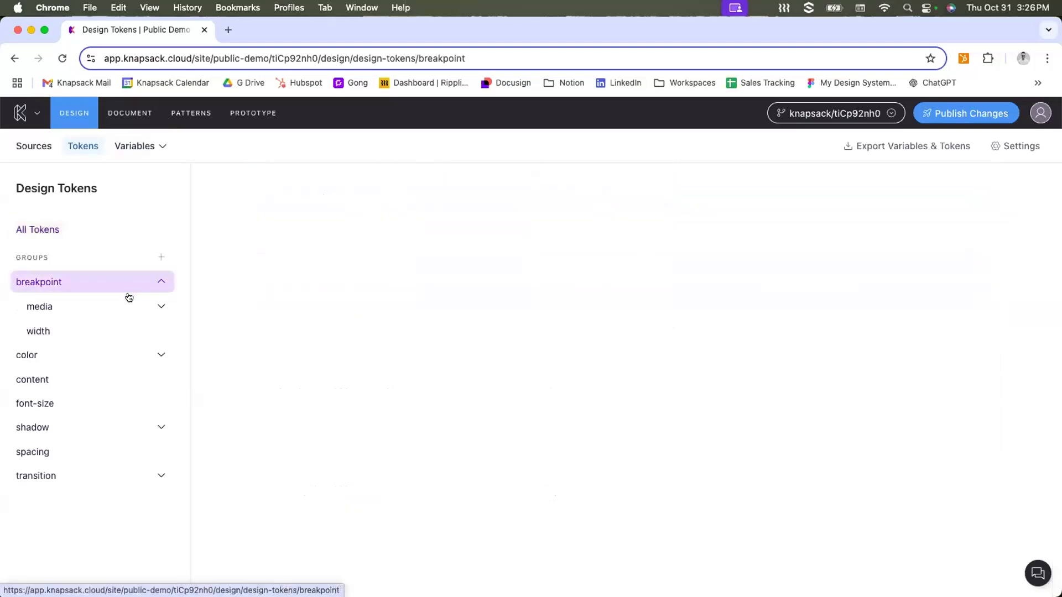
{"action": "left_click", "coordinate": [87, 404]}
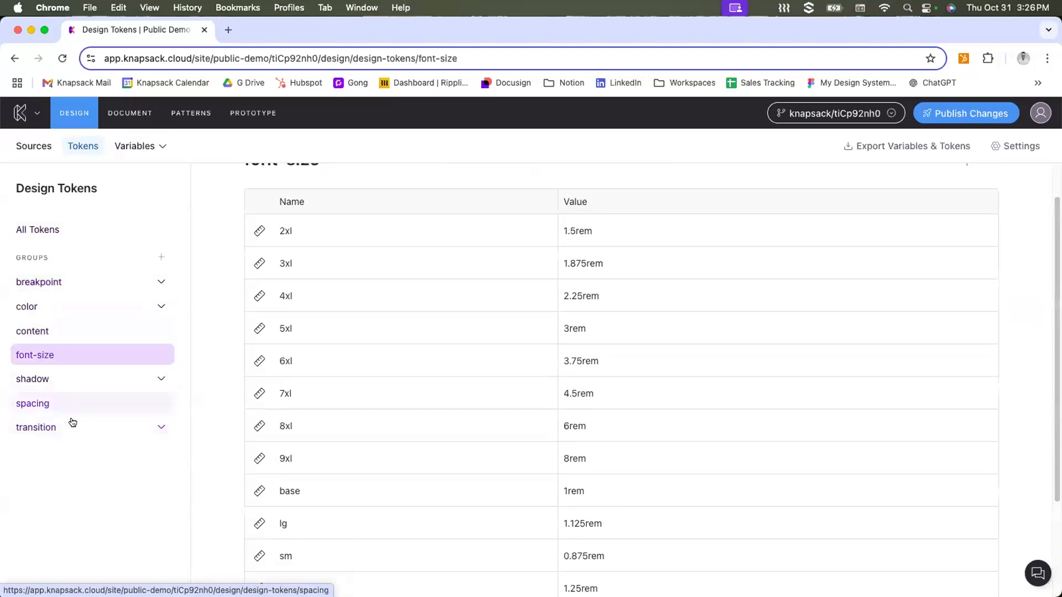
{"action": "left_click", "coordinate": [75, 427]}
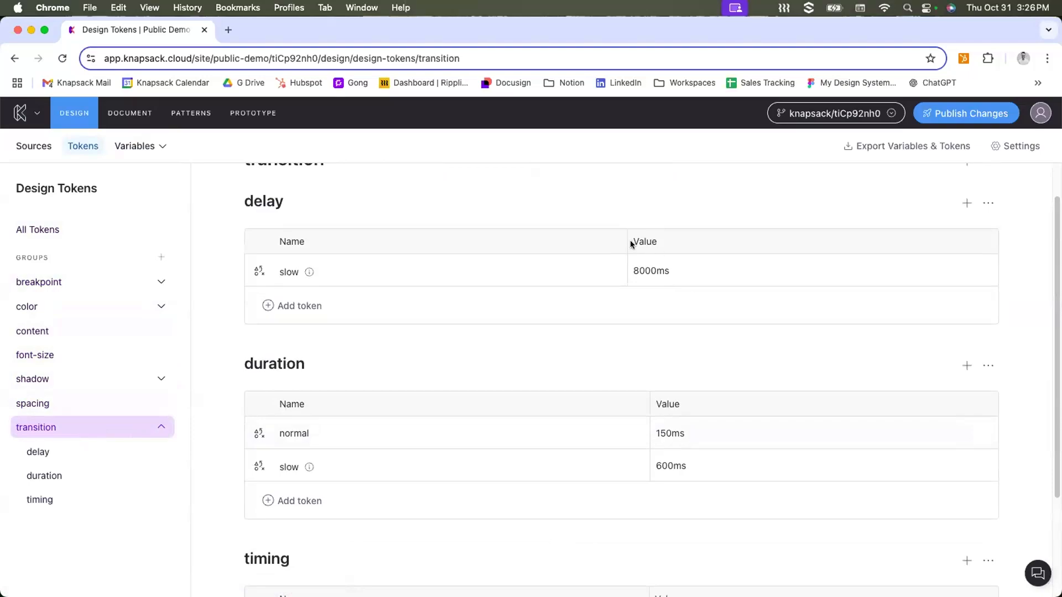
{"action": "left_click", "coordinate": [453, 275]}
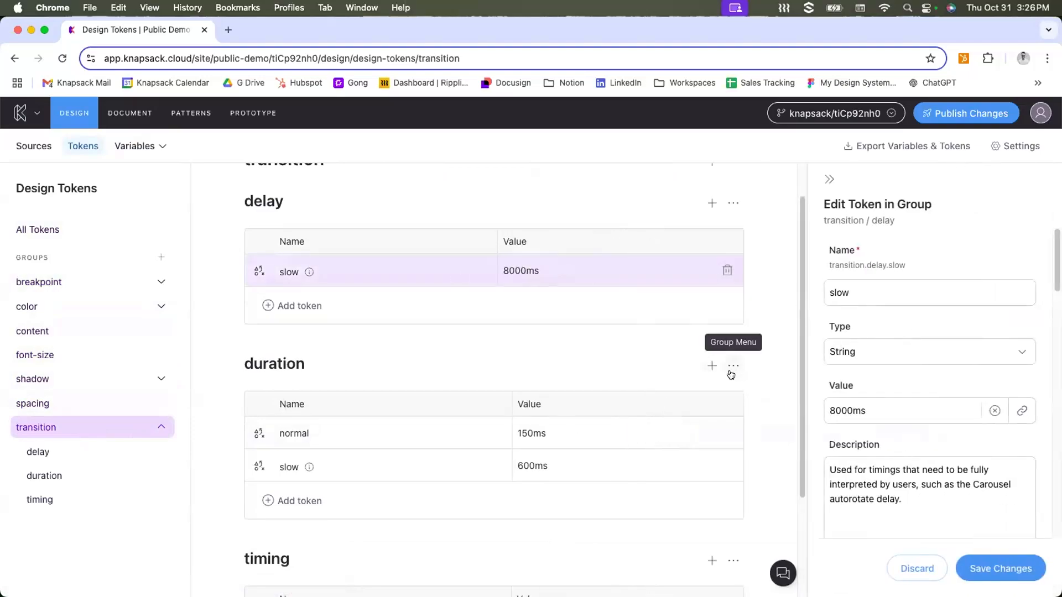
{"action": "scroll", "coordinate": [730, 373], "scroll_direction": "up", "scroll_amount": 2}
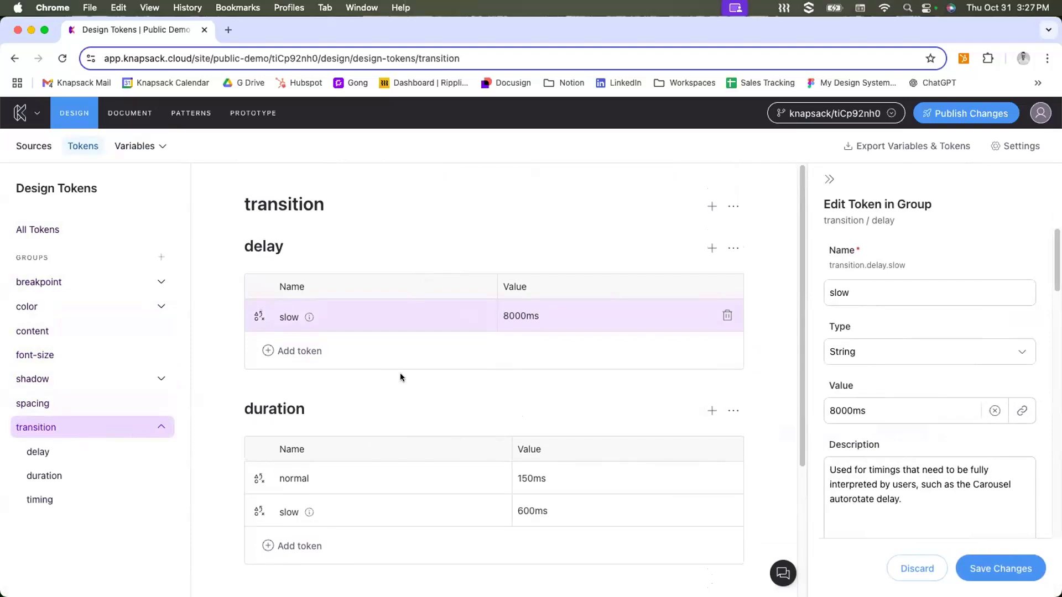
In the Dual variable collection, make the light value of color-primary reference the token color.base.blue.
{"action": "left_click", "coordinate": [129, 146]}
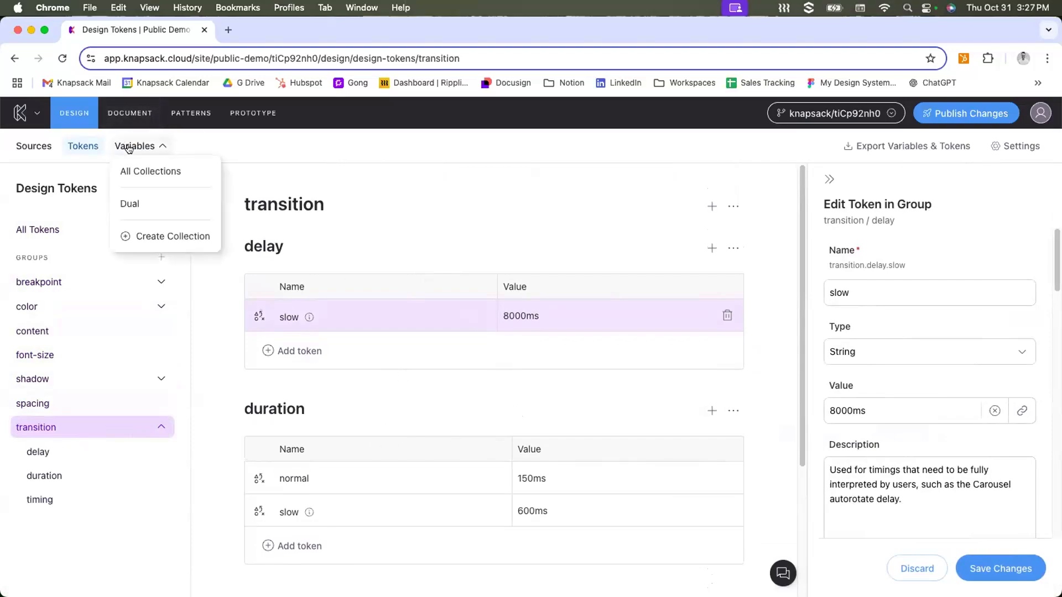
{"action": "left_click", "coordinate": [136, 205]}
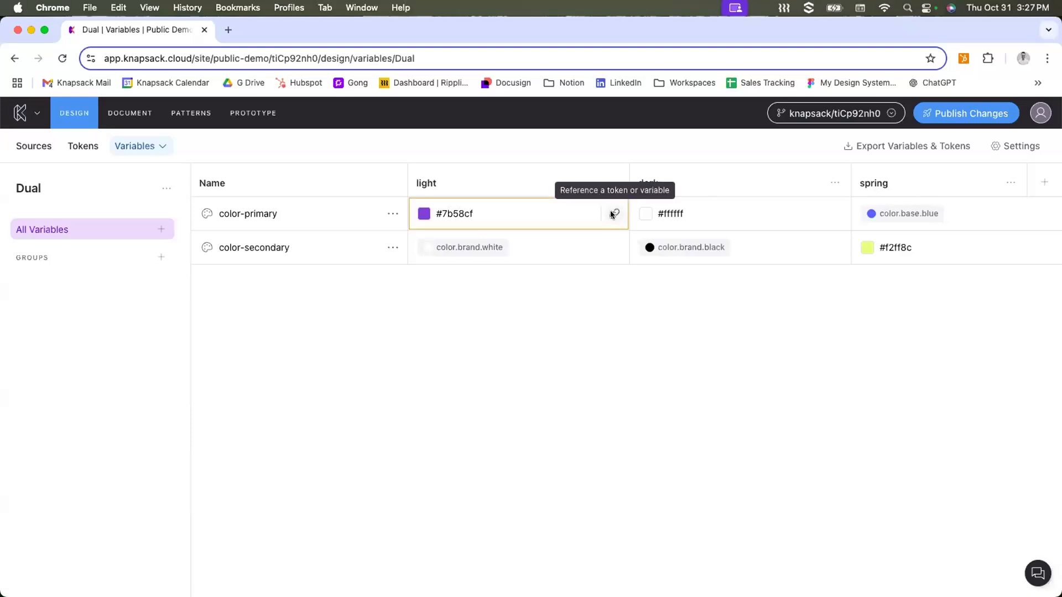
{"action": "left_click", "coordinate": [612, 215]}
{"action": "left_click", "coordinate": [579, 212]}
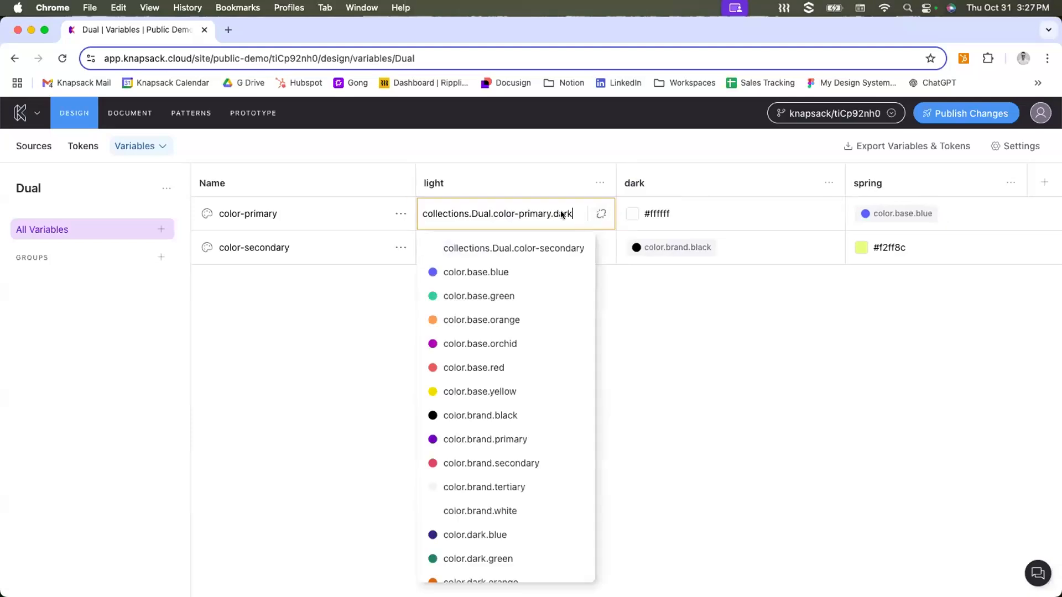
{"action": "left_click", "coordinate": [523, 273]}
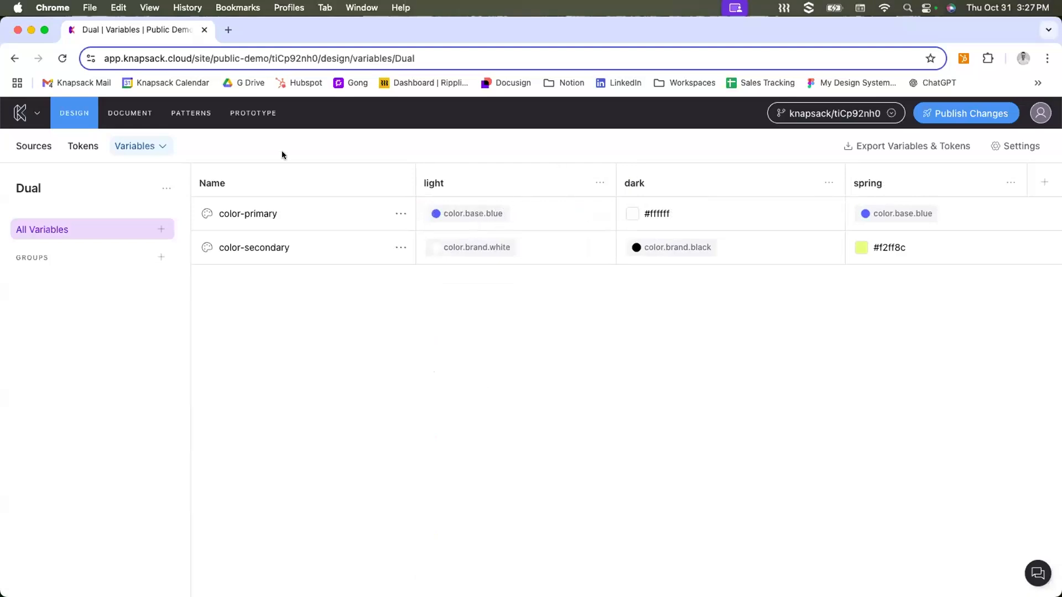
Return to the Card page's React demo and check the One Author CTA card's colours.
{"action": "left_click", "coordinate": [127, 114]}
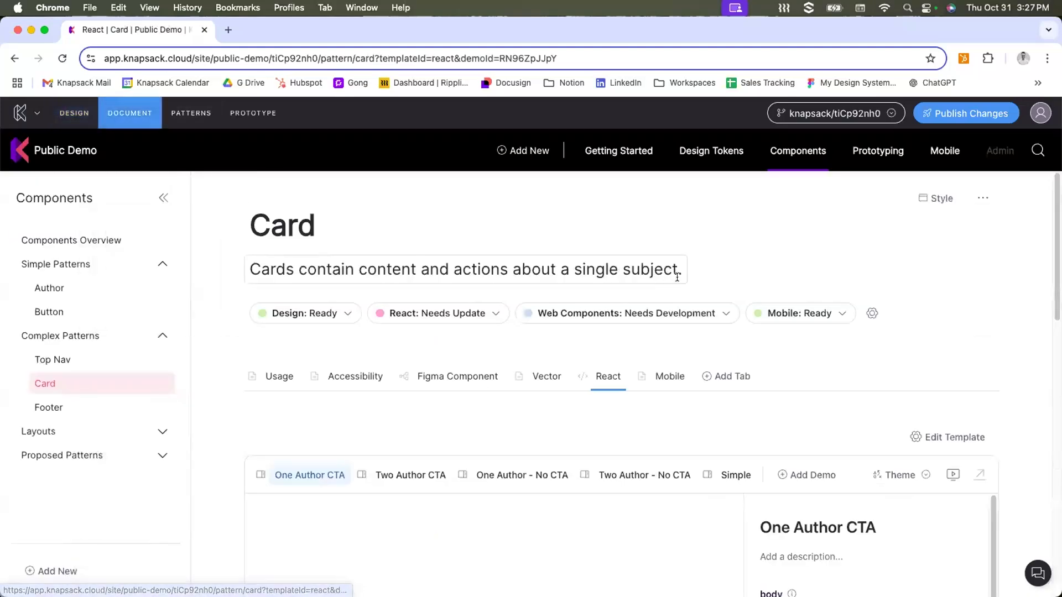
{"action": "scroll", "coordinate": [863, 315], "scroll_direction": "down", "scroll_amount": 3}
{"action": "scroll", "coordinate": [882, 321], "scroll_direction": "down", "scroll_amount": 3}
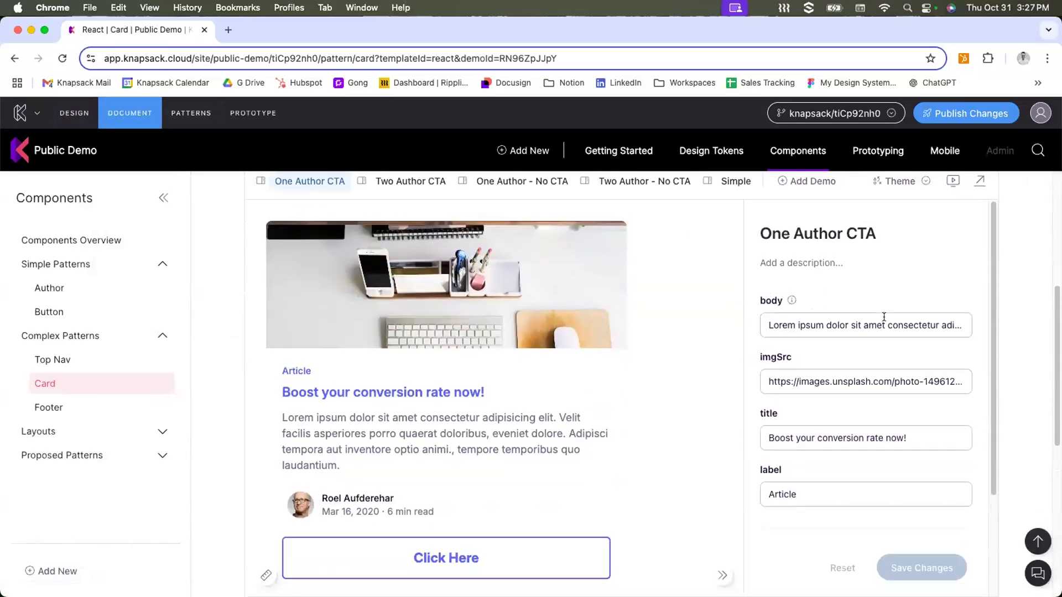